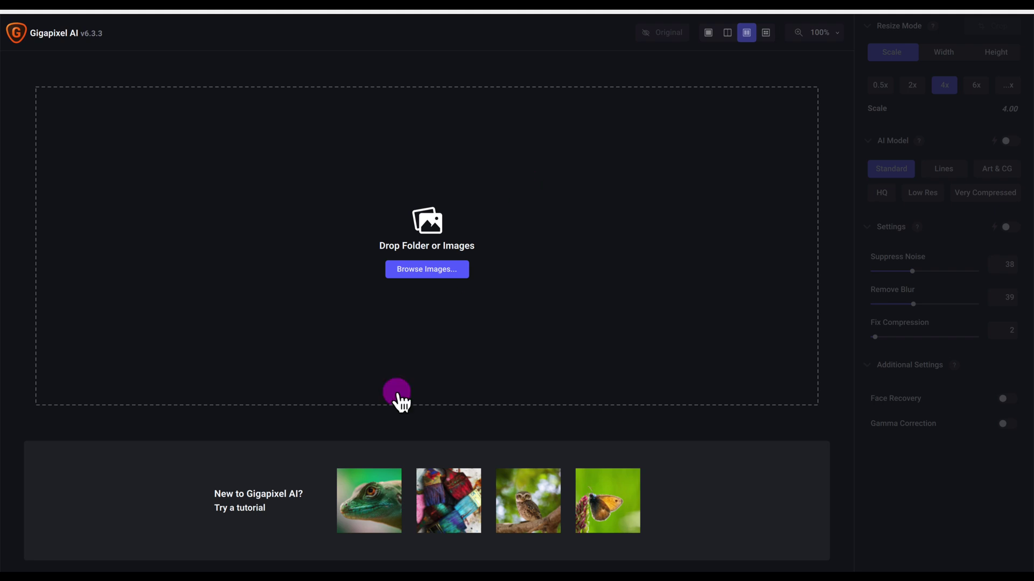
Step: Load _MG_2729.jpg and _MG_2897.jpg from Finder into Gigapixel AI
left_click(291, 577)
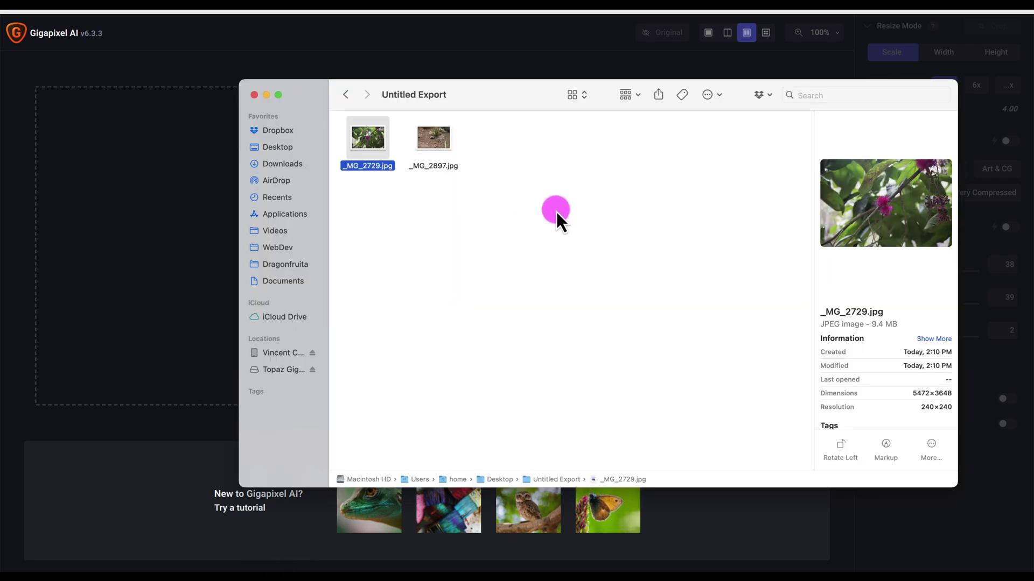
left_click_drag(557, 211, 177, 202)
left_click(177, 202)
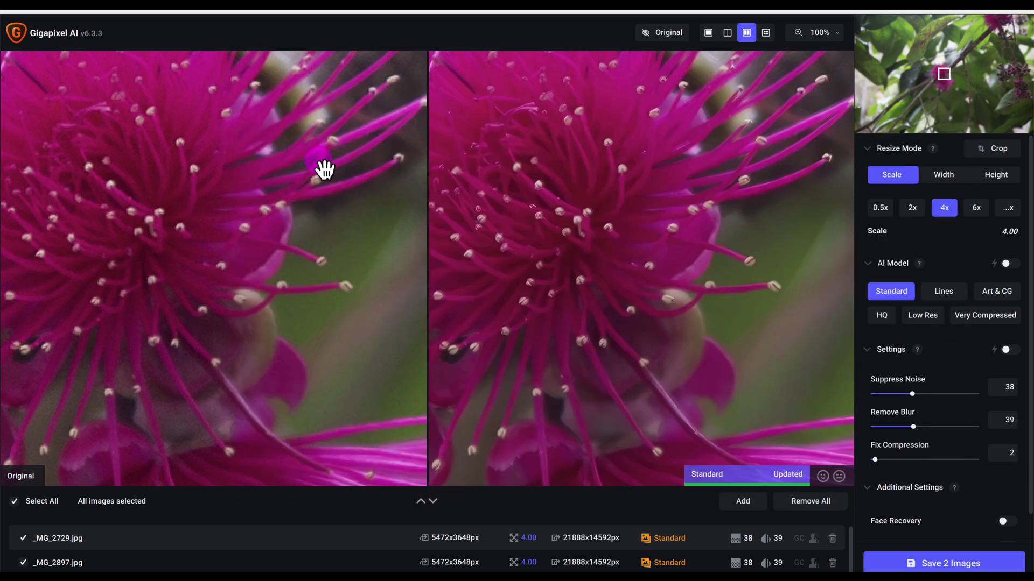
Step: Show the flower photo as a single full-width preview, zoomed to fit
left_click(708, 37)
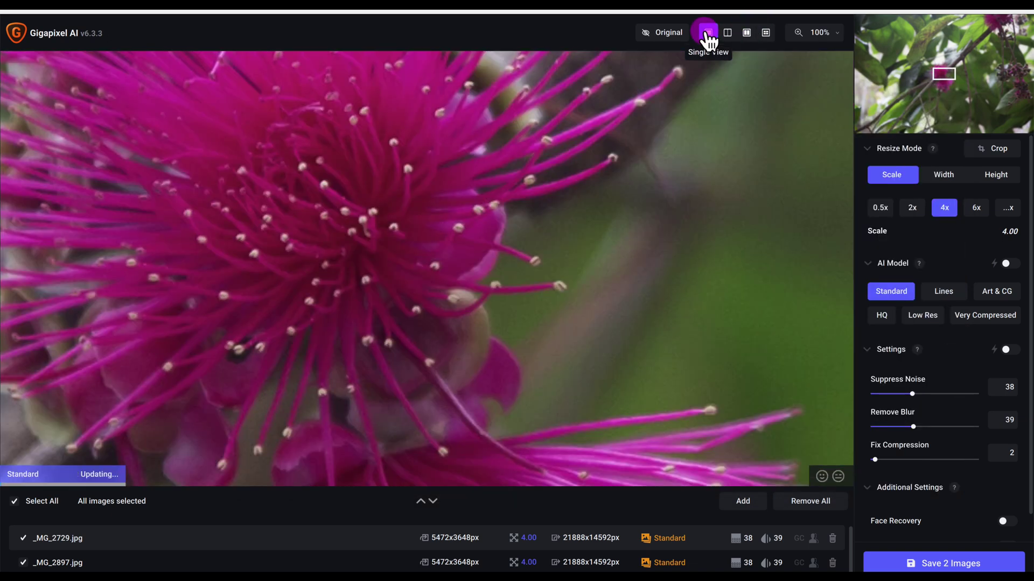
left_click_drag(379, 229, 734, 120)
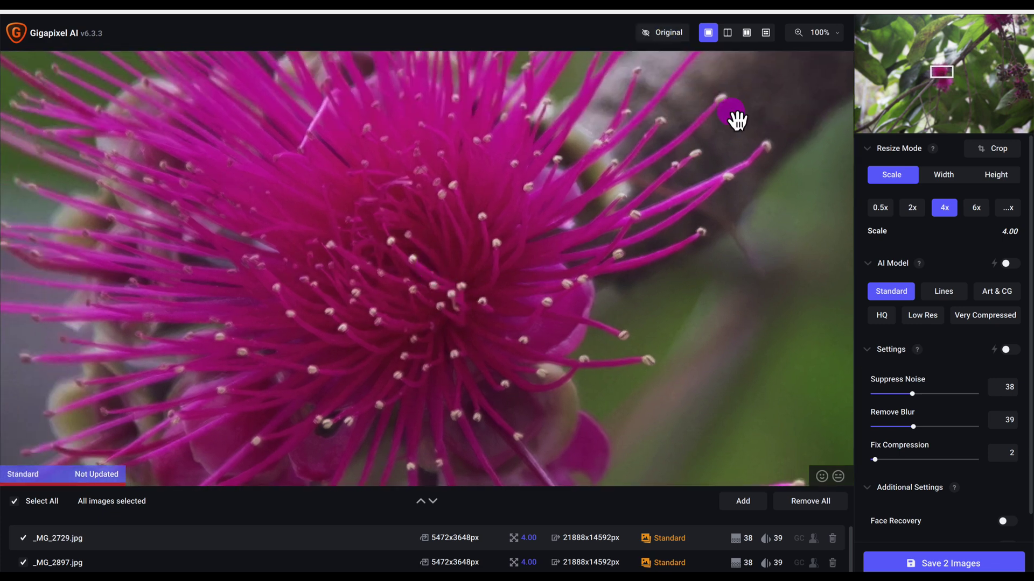
double_click(811, 63)
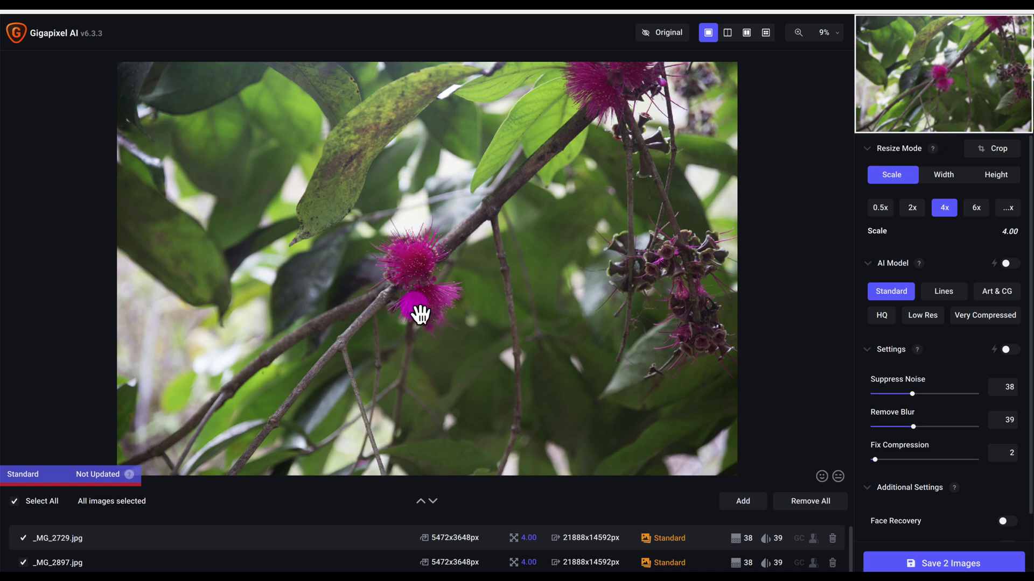
Step: Crop _MG_2729.jpg to about 2245x2265 px around the lower pink flower
left_click(410, 277)
left_click_drag(413, 286, 422, 286)
left_click_drag(422, 286, 16, 473)
left_click(992, 149)
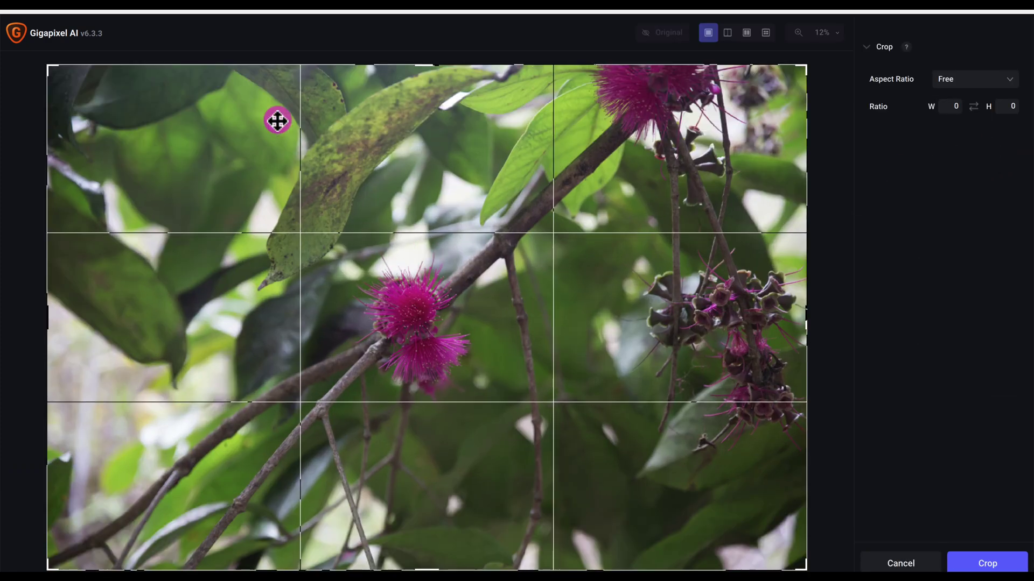
left_click_drag(49, 67, 210, 174)
left_click_drag(806, 568, 693, 569)
left_click_drag(212, 177, 272, 190)
left_click_drag(698, 569, 585, 505)
mouse_move(437, 351)
left_mouse_down()
mouse_move(445, 357)
mouse_move(422, 339)
left_mouse_up()
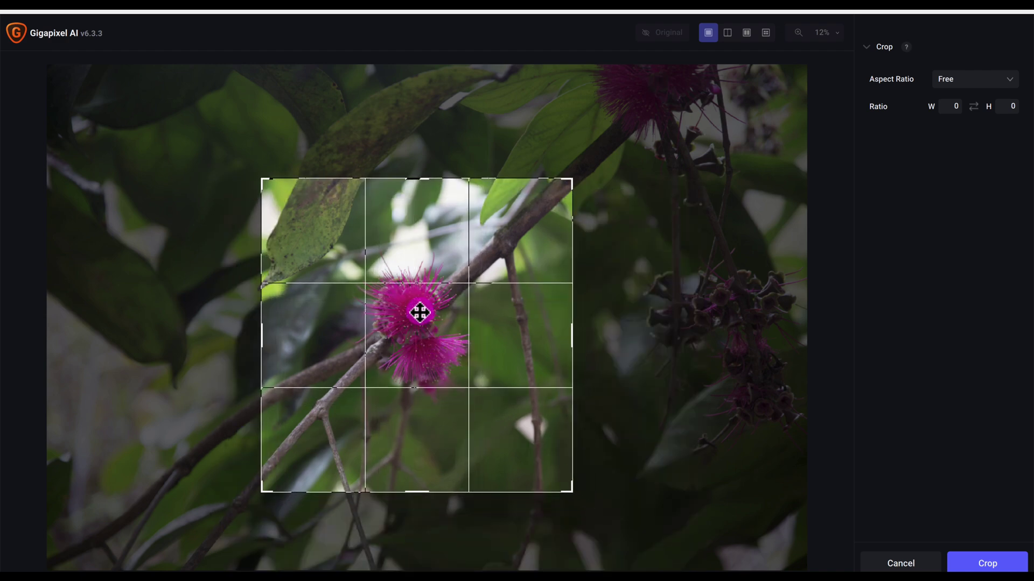
left_click(987, 563)
Step: At 50% zoom, compare the original flower with its 4x Standard upscale side by side
left_click(452, 305)
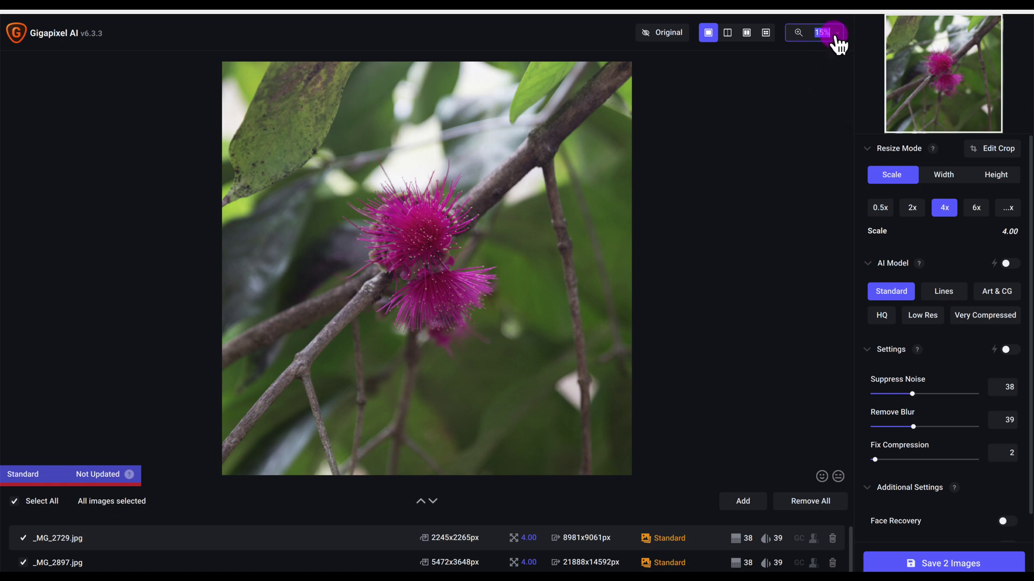
left_click(790, 118)
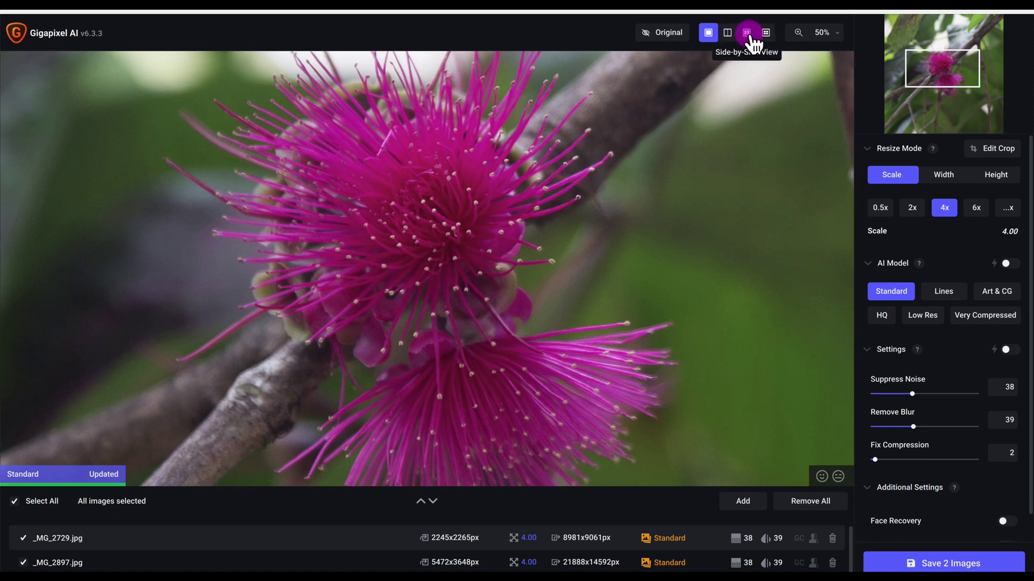
left_click(746, 33)
left_click_drag(600, 162, 643, 197)
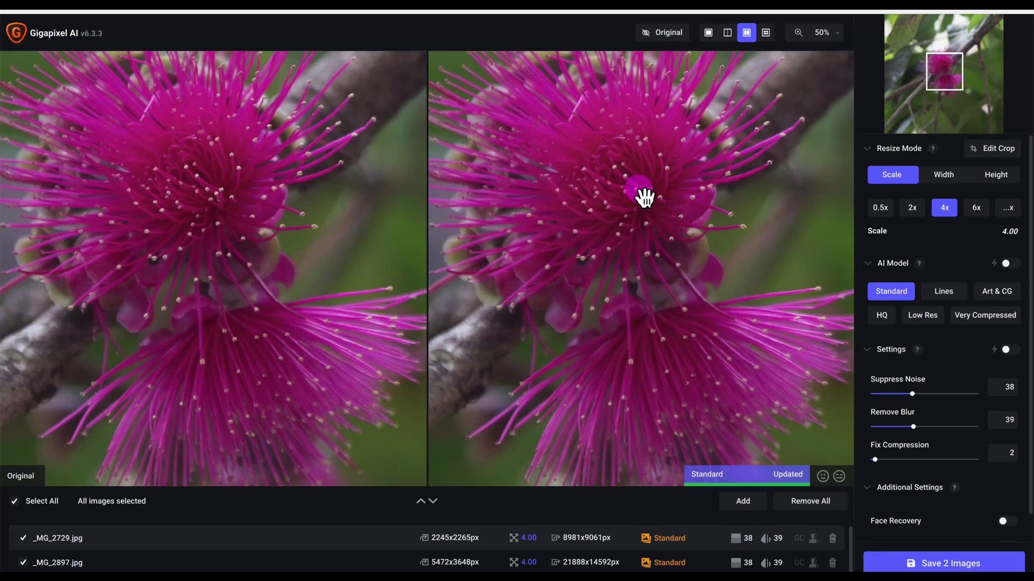
left_click(945, 208)
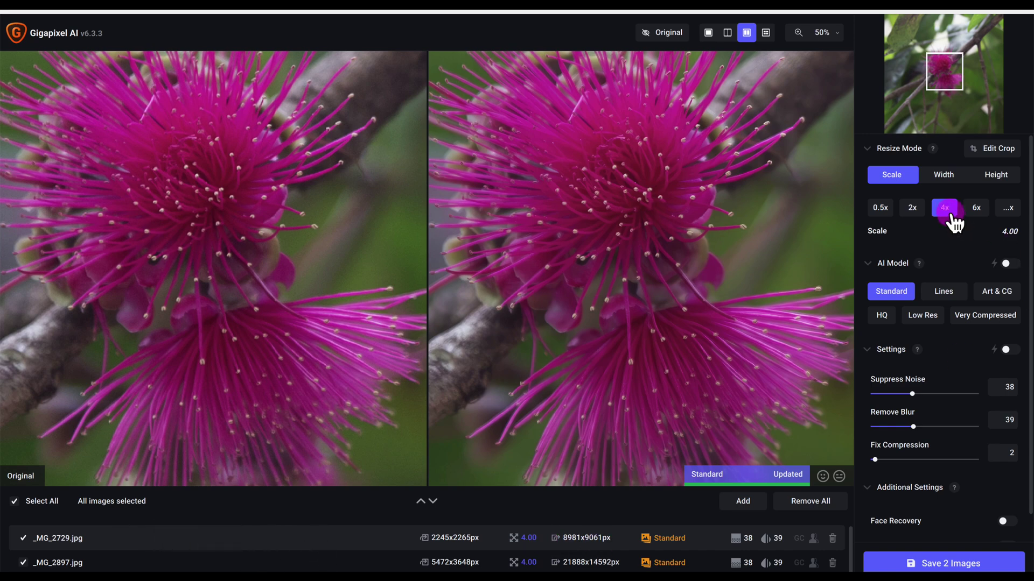
left_click_drag(752, 183, 767, 253)
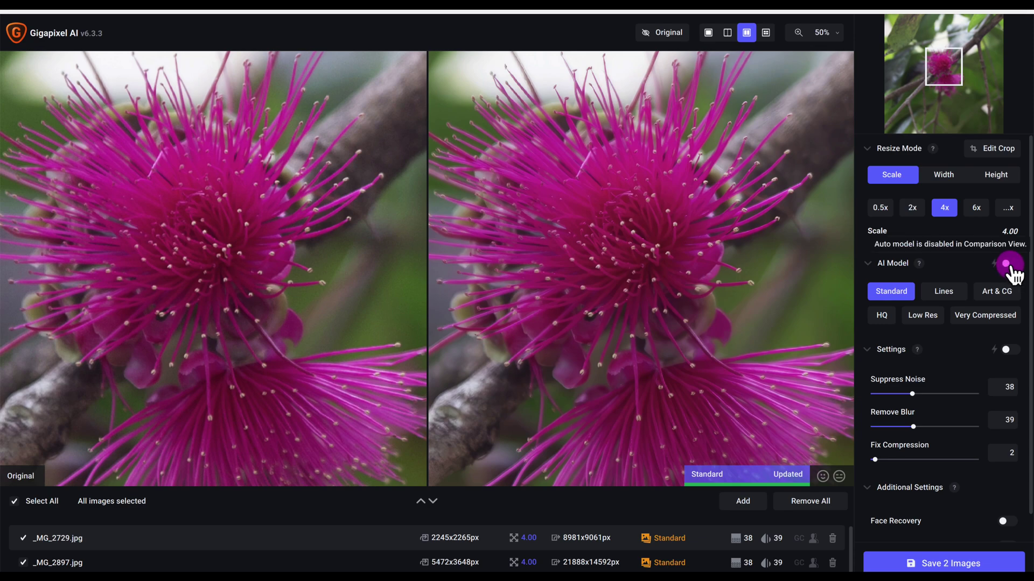
Step: Enable Auto AI model so the flower renders with Art & CG, checking against the original
left_click(1008, 264)
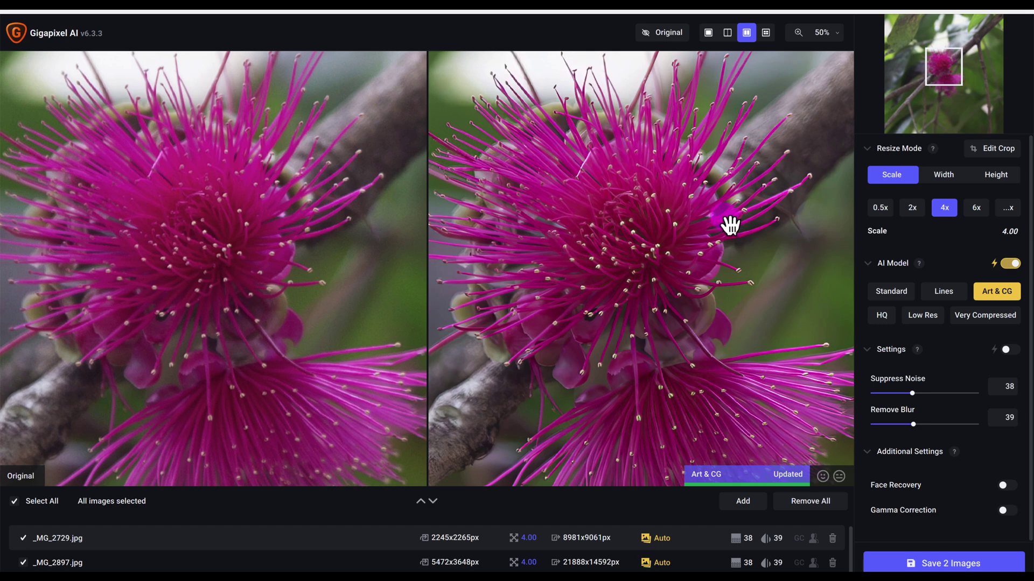
mouse_move(1002, 294)
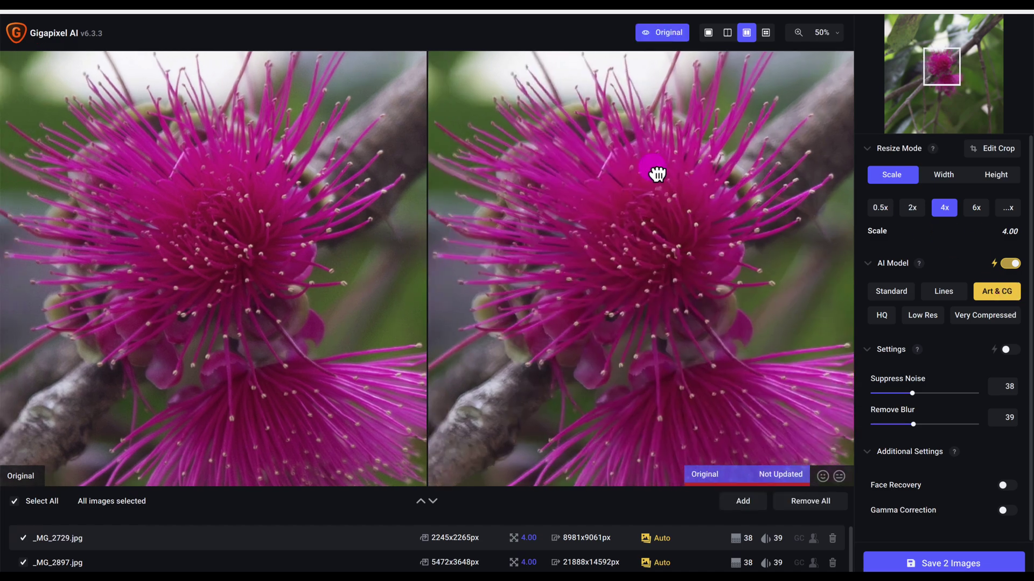
left_click_drag(657, 173, 646, 180)
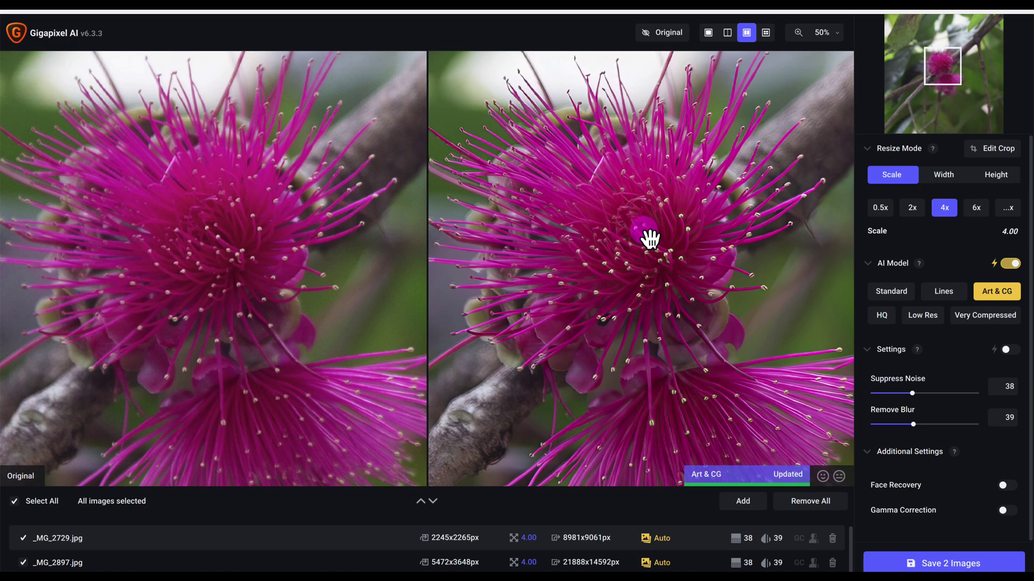
mouse_move(1004, 301)
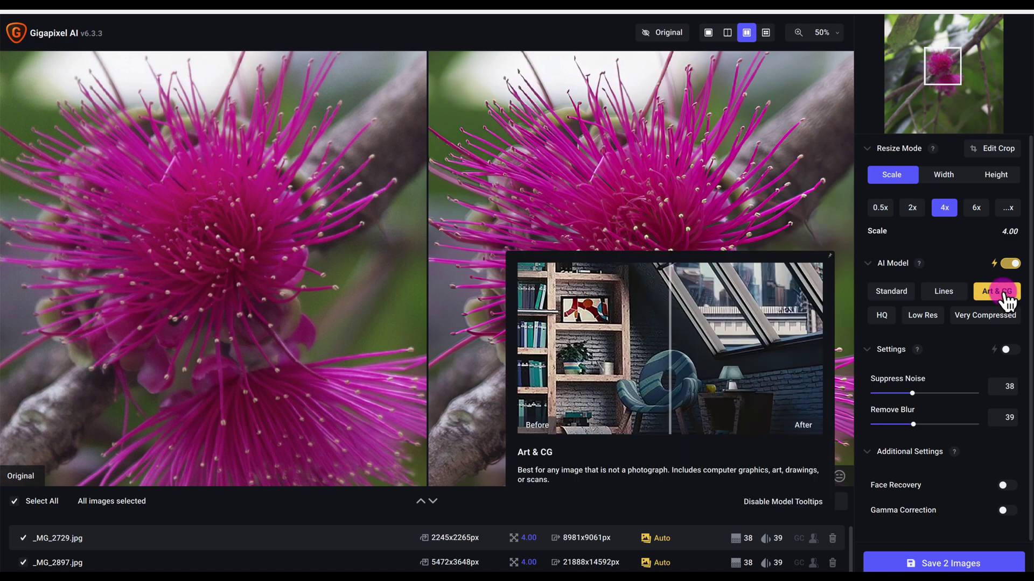
Step: Switch the model to Standard and zoom both panes to 100%
left_click(905, 296)
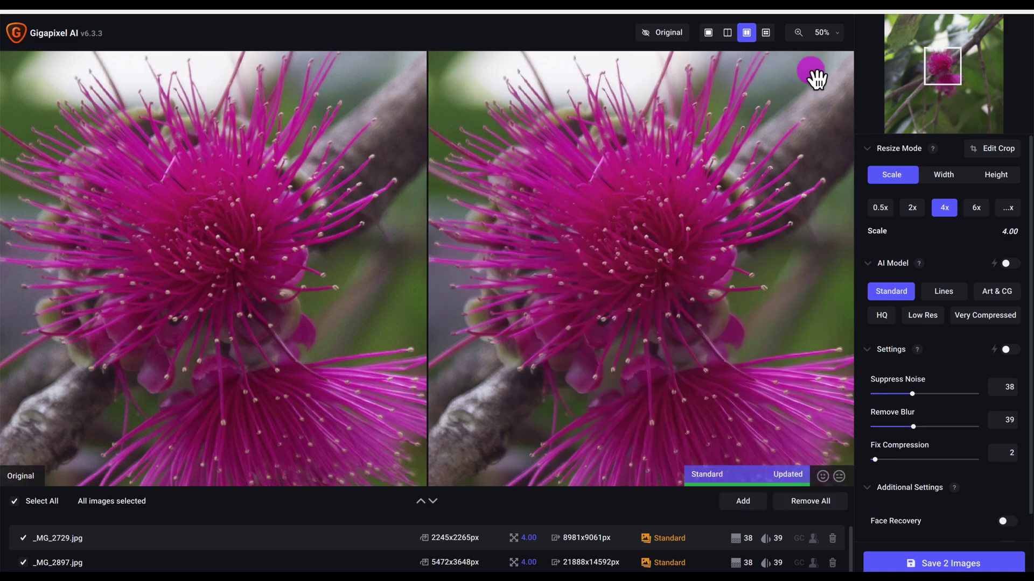
left_click(824, 32)
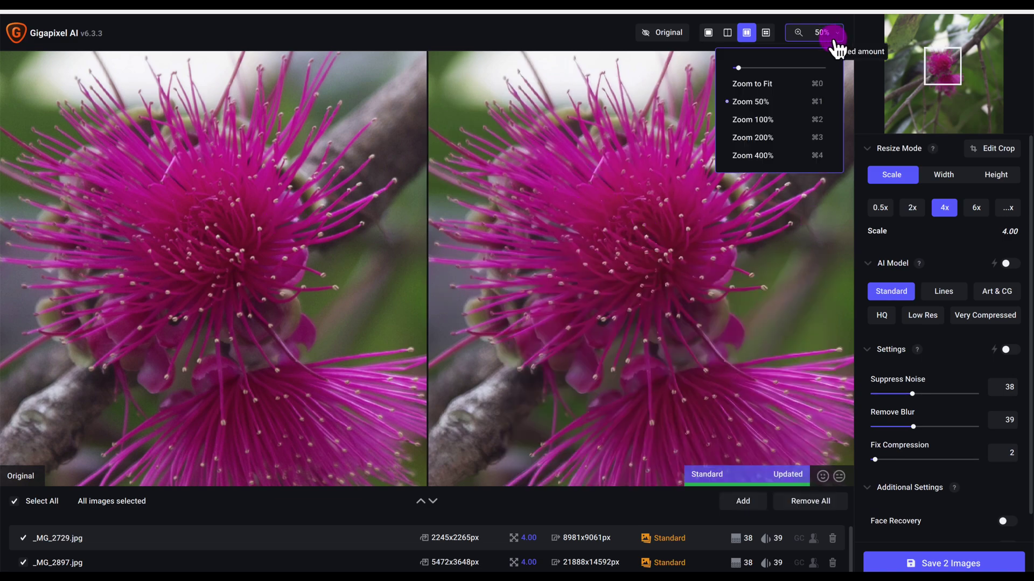
left_click(788, 121)
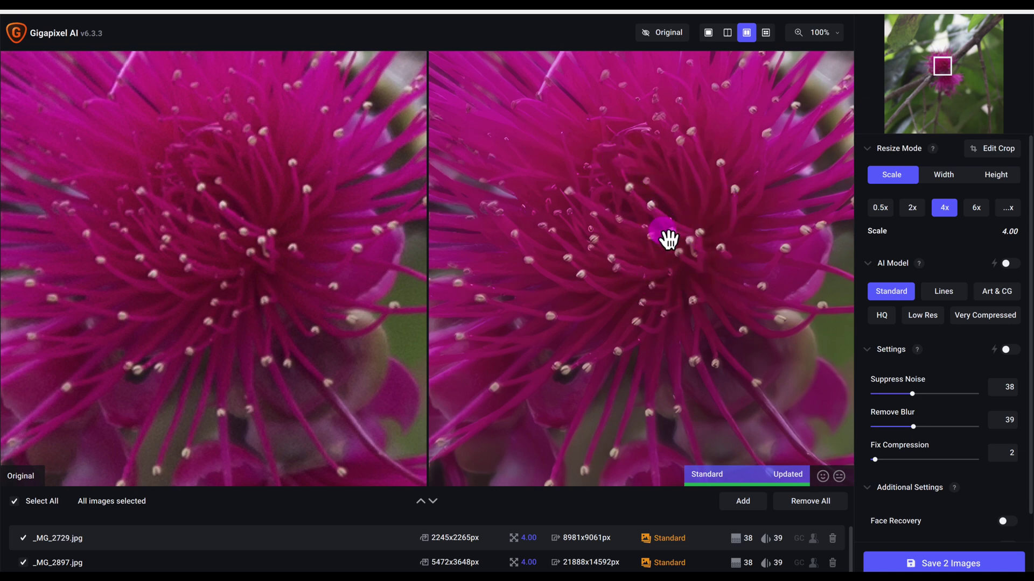
Step: Set the Art & CG model for both queued photos
mouse_move(888, 299)
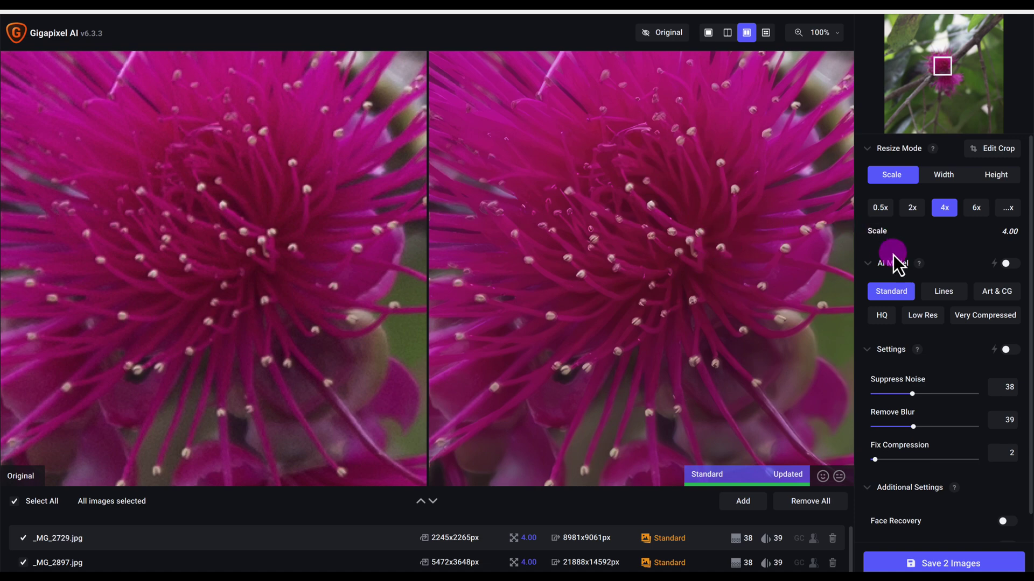
mouse_move(890, 323)
mouse_move(939, 325)
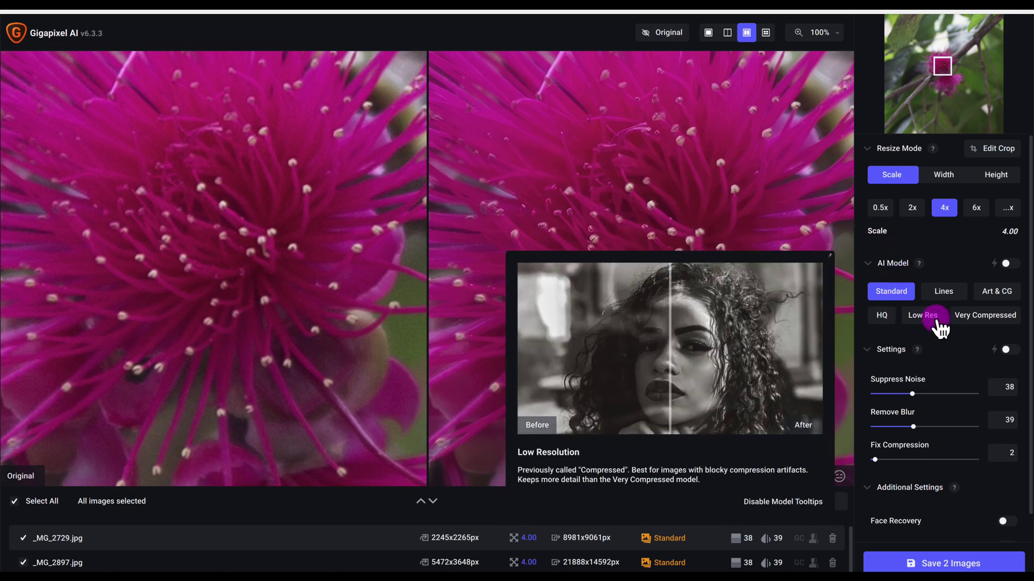
mouse_move(1006, 297)
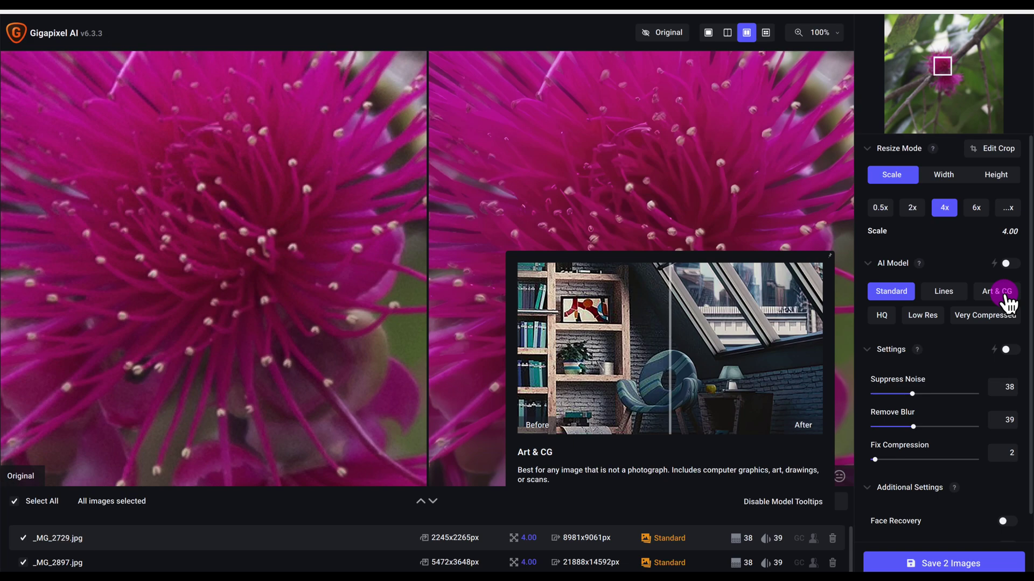
left_click(1004, 297)
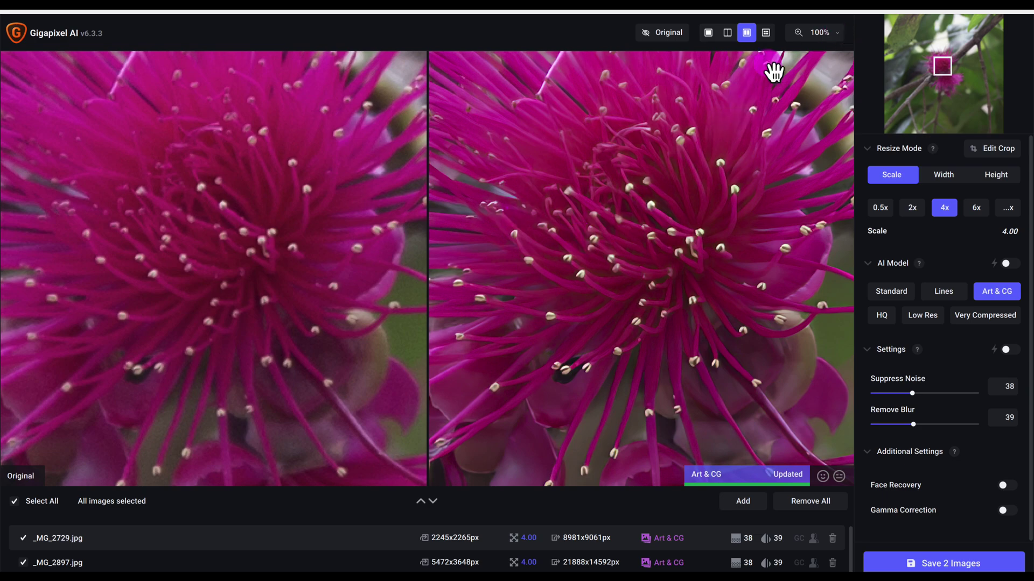
Step: Fit the image in view, then zoom back to 50% on the Art & CG flower comparison
left_click(837, 33)
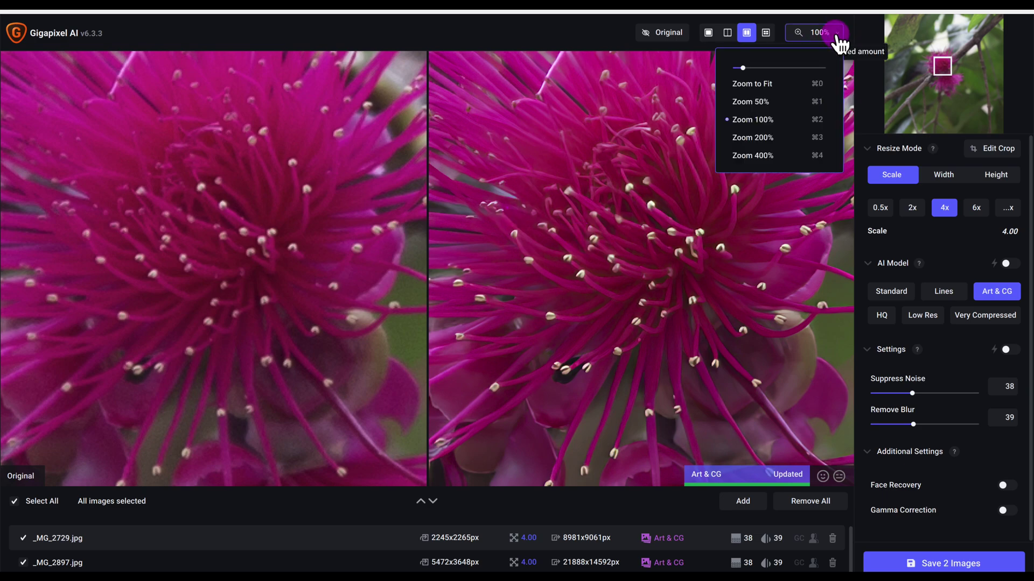
left_click(769, 86)
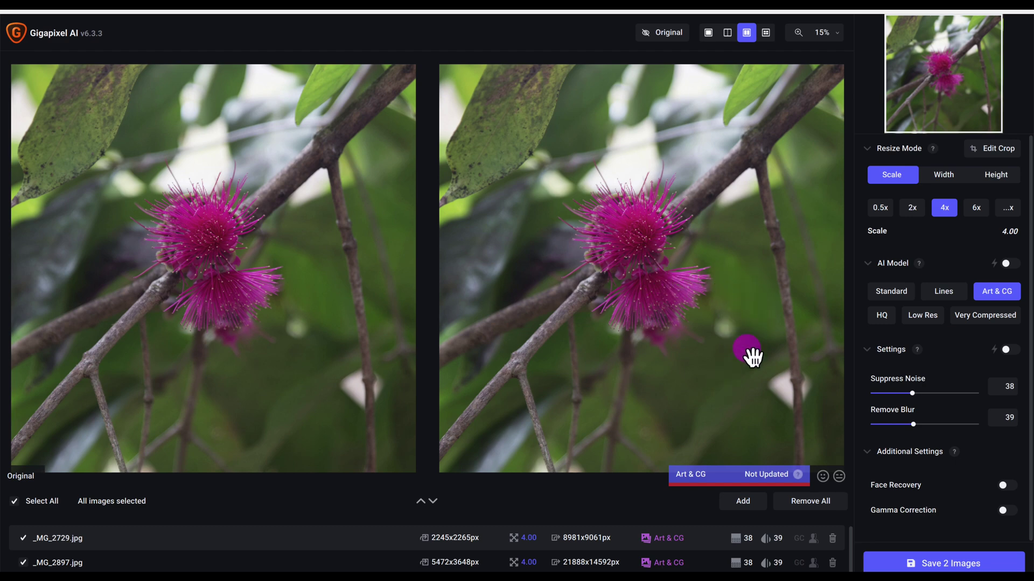
left_click(810, 83)
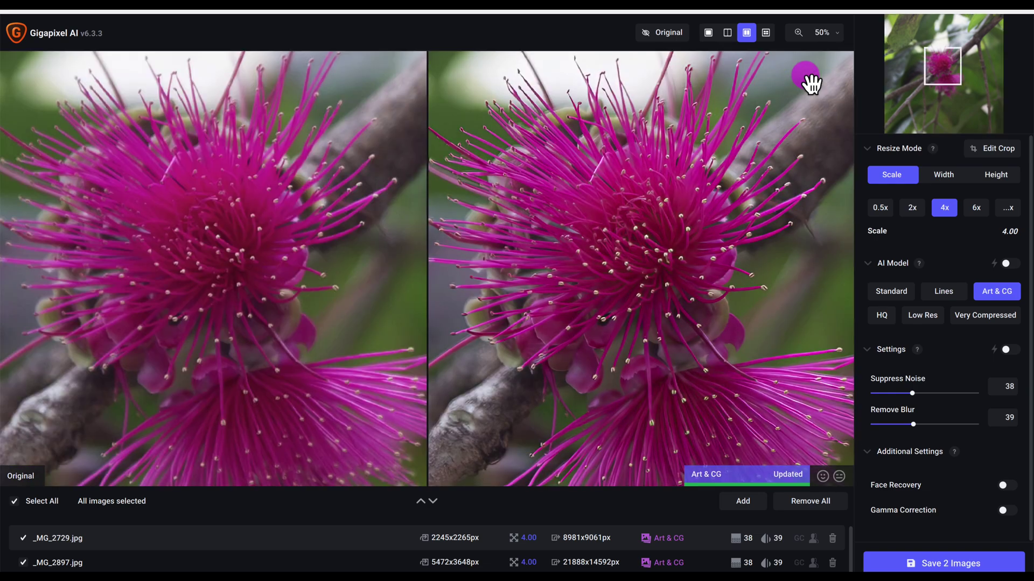
left_click_drag(526, 131, 579, 187)
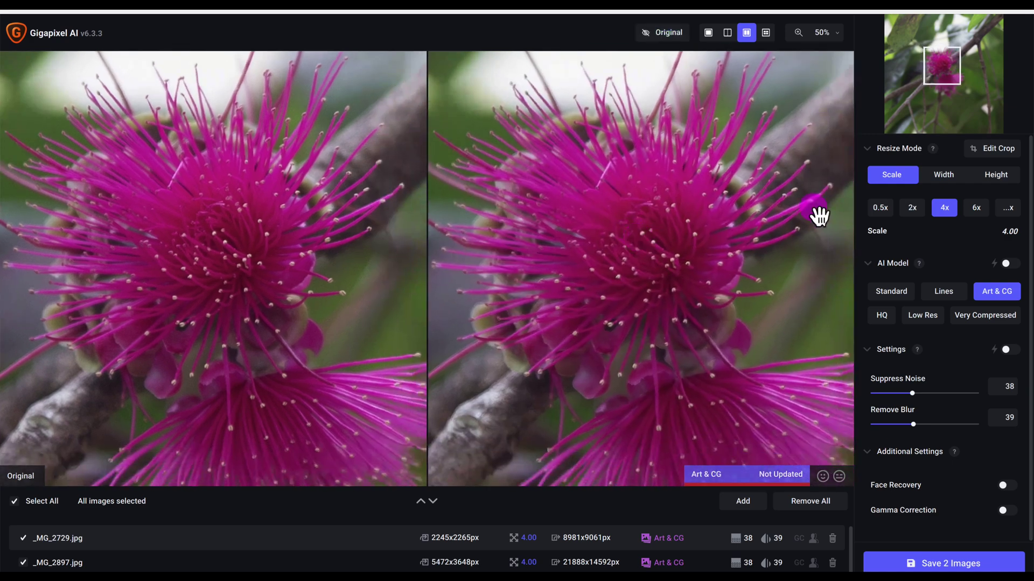
Step: Keep the 4x scale and switch to a single full-width preview of the flower
left_click(944, 207)
left_click(599, 208)
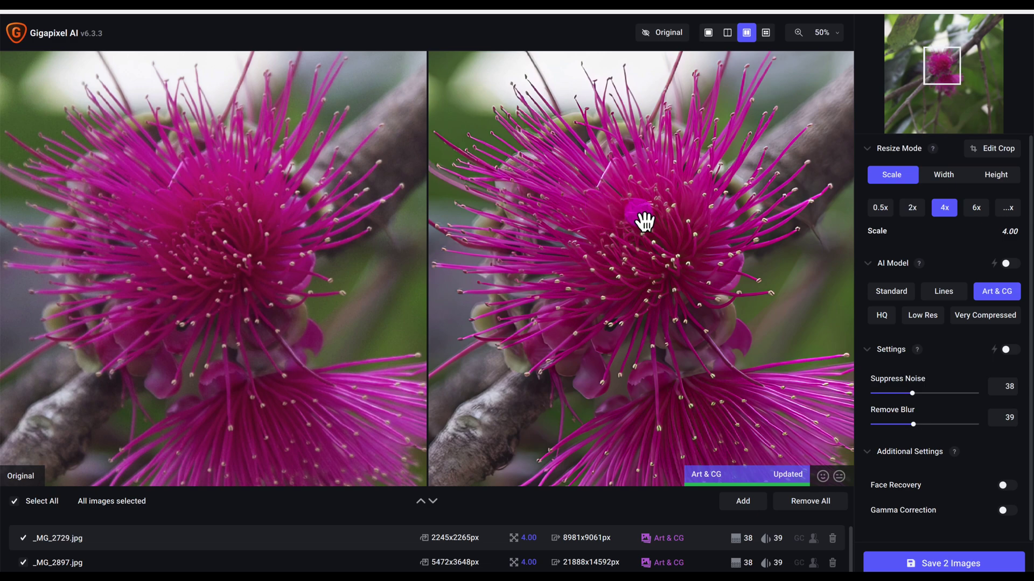
left_click(577, 540)
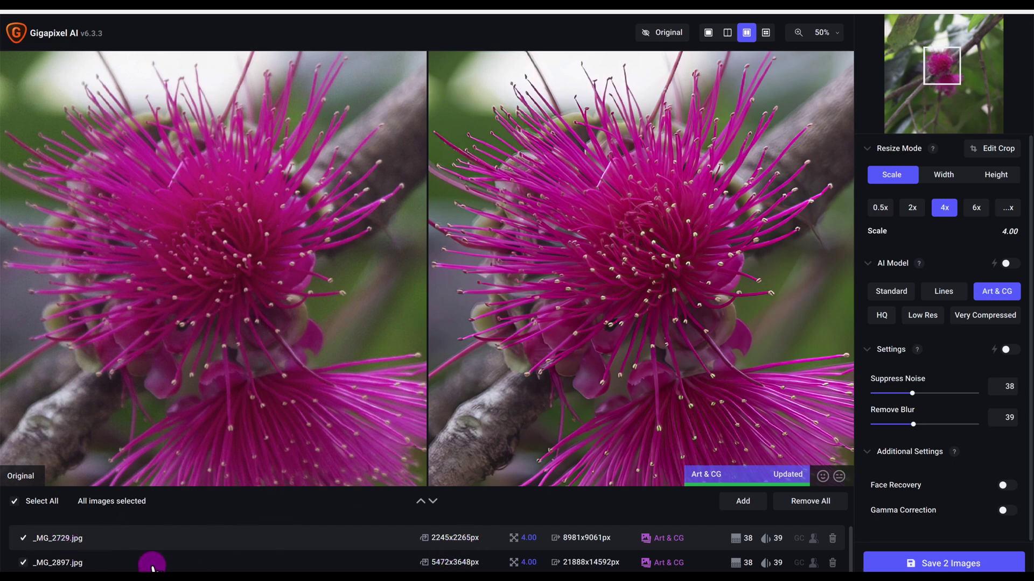
left_click(707, 31)
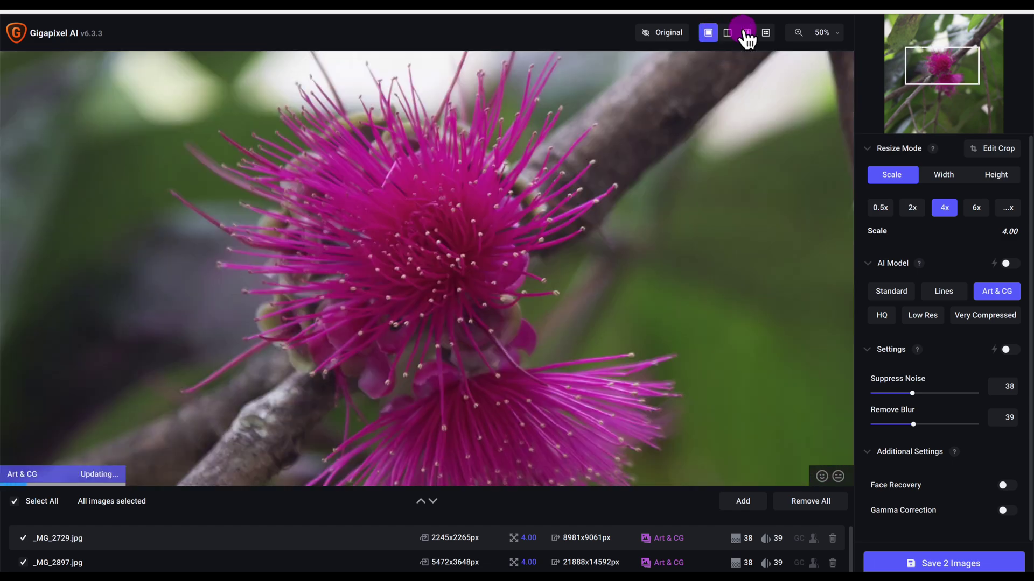
left_click(829, 33)
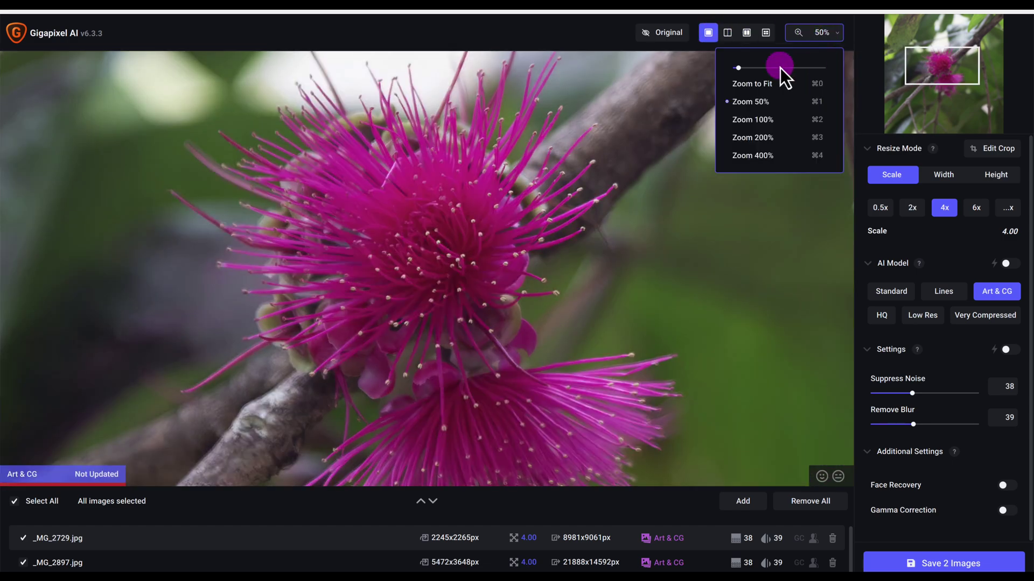
Step: Select _MG_2897.jpg and crop it to 3573x2244 px around the tortoise and rock
left_click(768, 76)
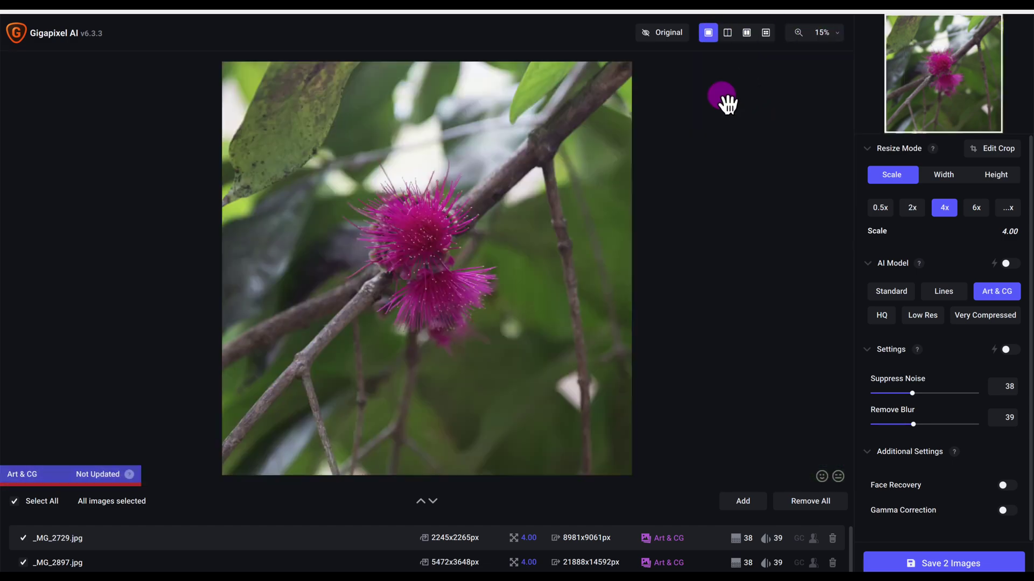
left_click(64, 563)
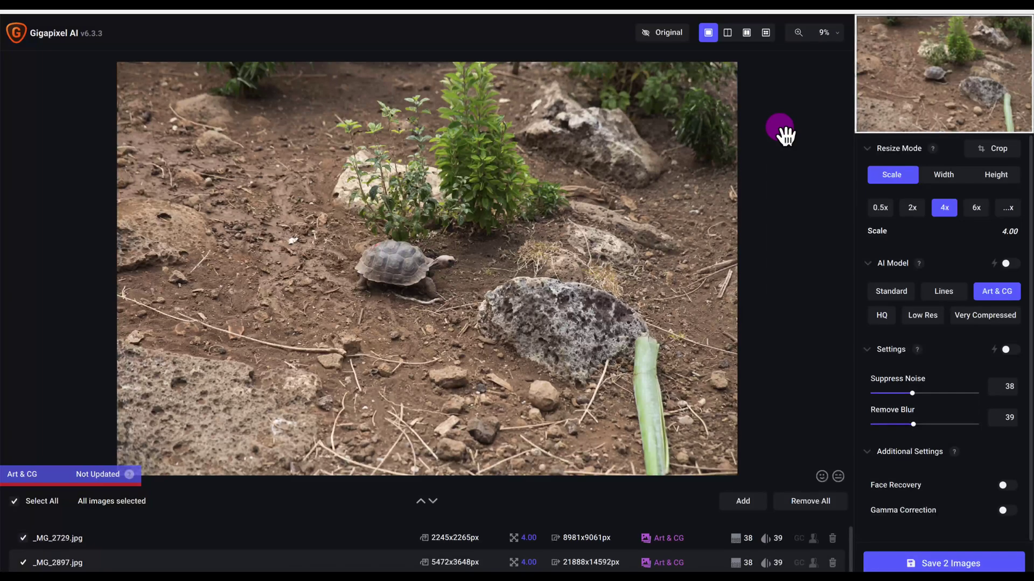
left_click(996, 153)
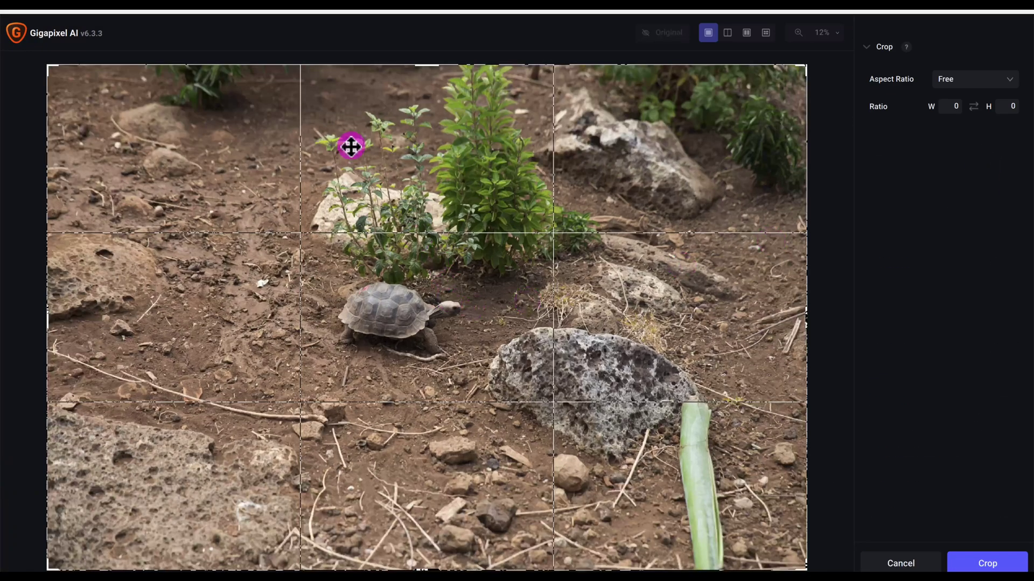
left_click_drag(54, 72, 217, 203)
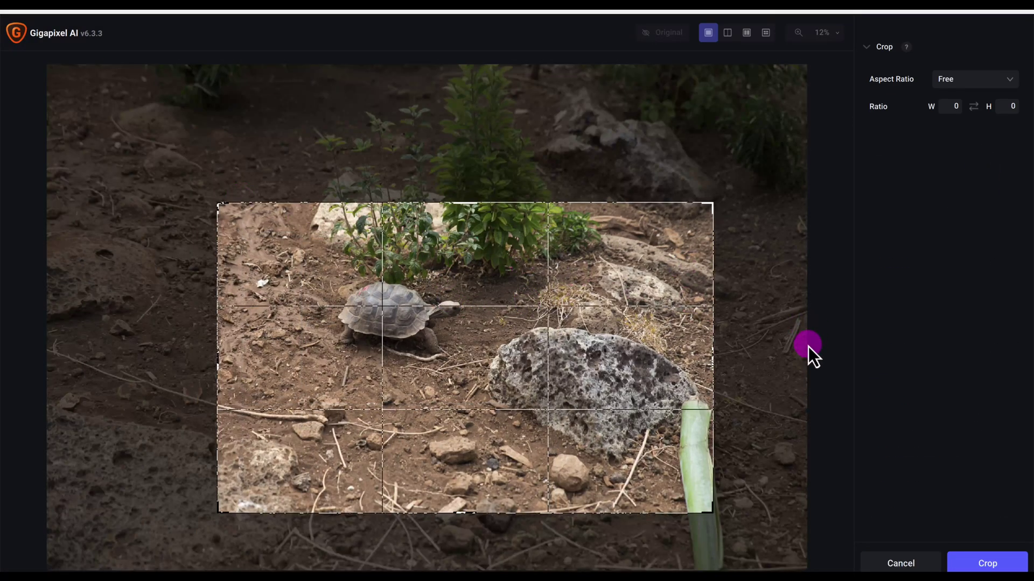
left_click(991, 562)
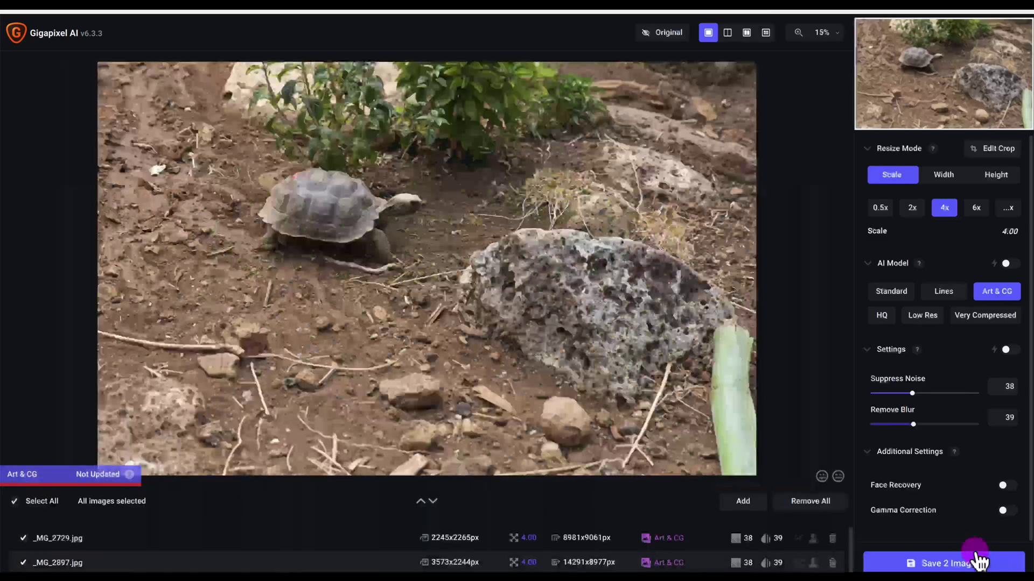
Step: Switch to a custom upscale factor and try entering 10
left_click(947, 213)
left_click(977, 210)
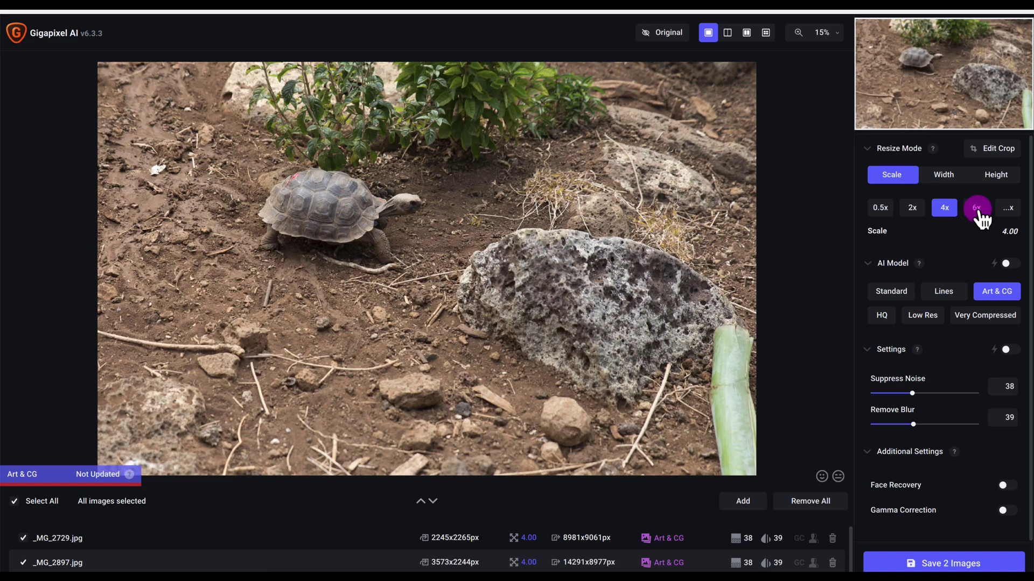
left_click(1010, 211)
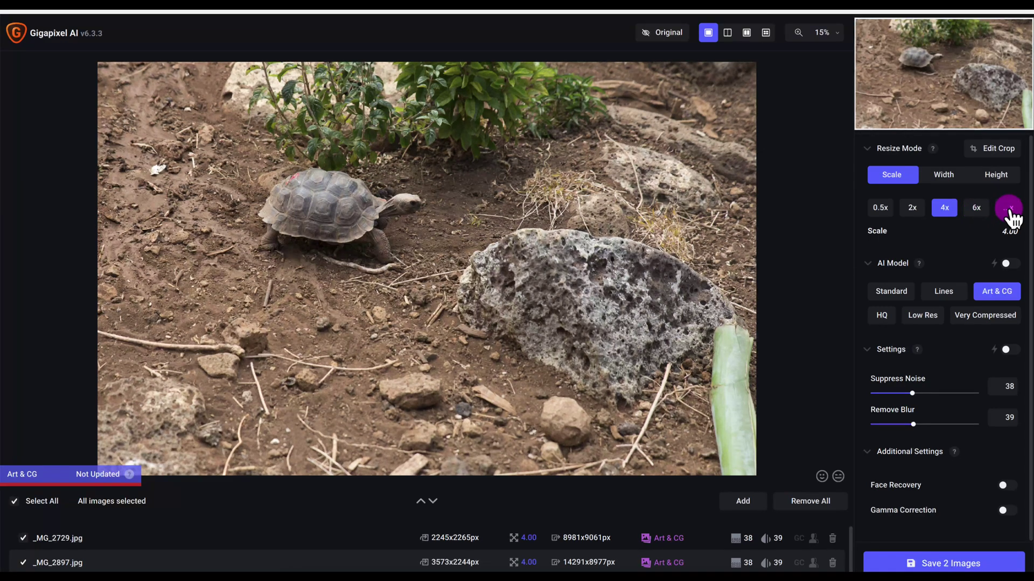
left_click(1005, 212)
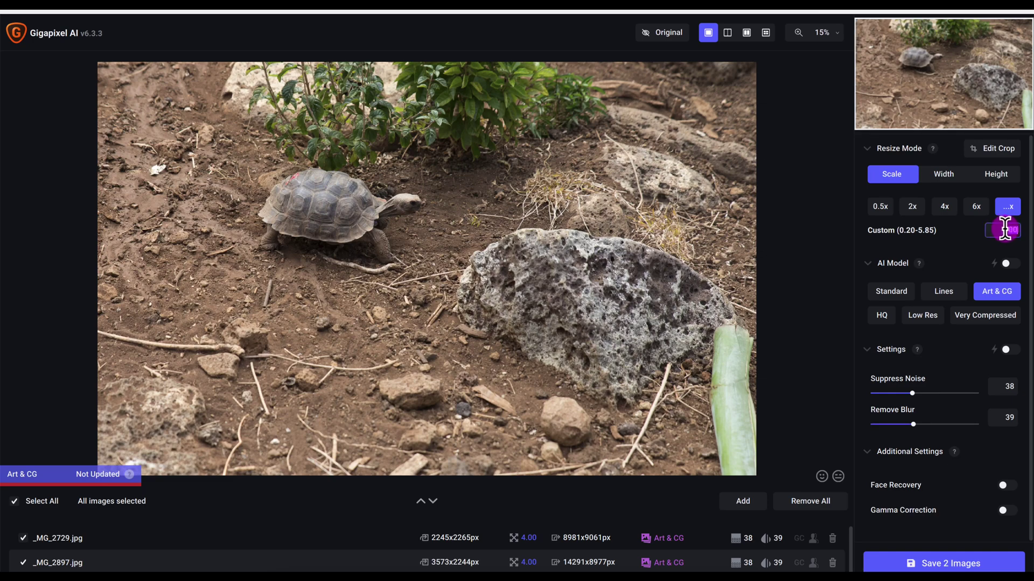
left_click(1006, 228)
left_click_drag(1007, 228, 990, 223)
type("10")
left_click(955, 243)
Step: Settle the custom scale at its 5.85x maximum for both photos
left_click(1001, 229)
type("5")
type(".00")
type("5")
type(".00")
left_click(977, 207)
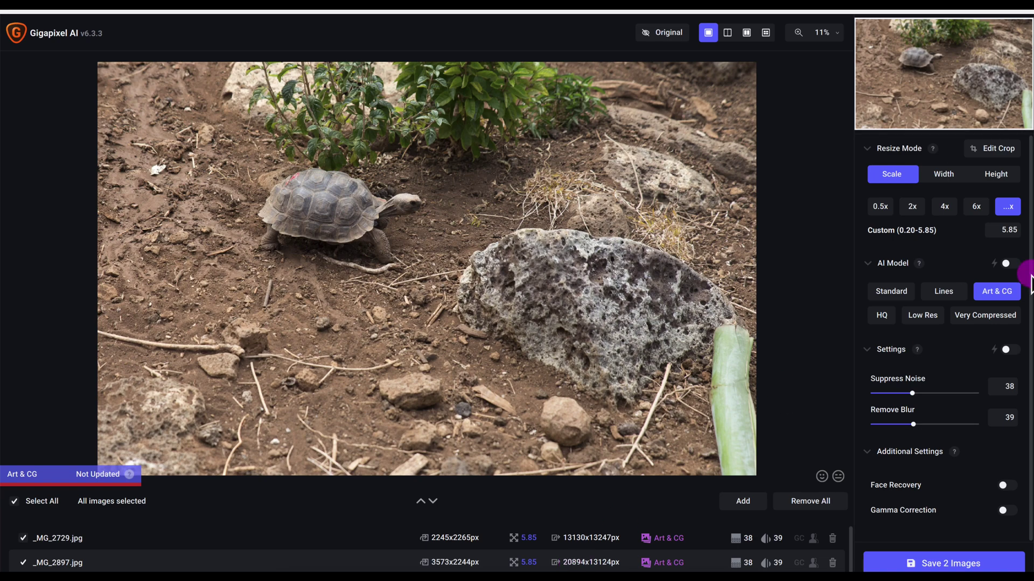
Step: Return to 4x and zoom the side-by-side comparison to 200% on the tortoise's head
left_click(946, 207)
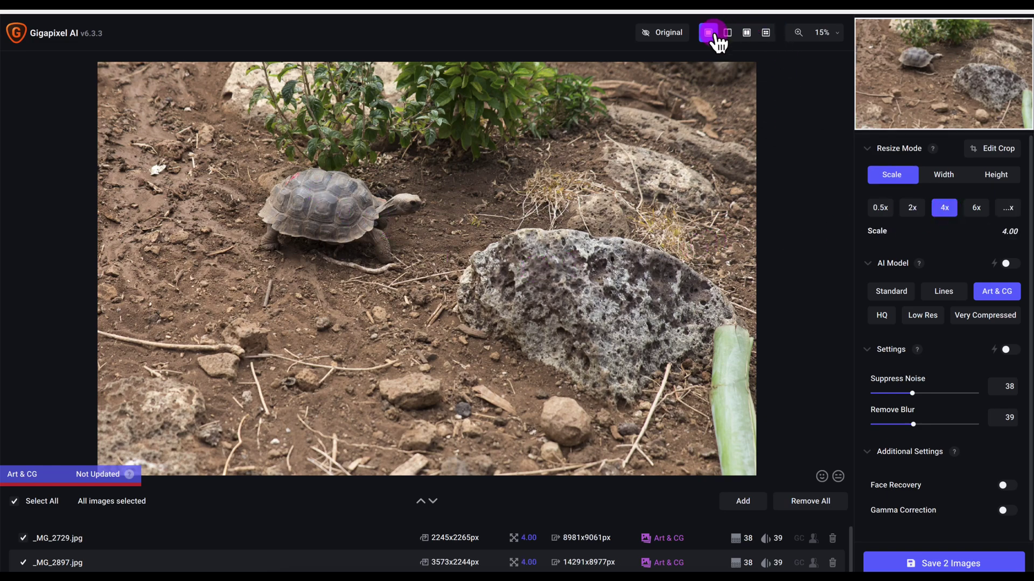
left_click(746, 33)
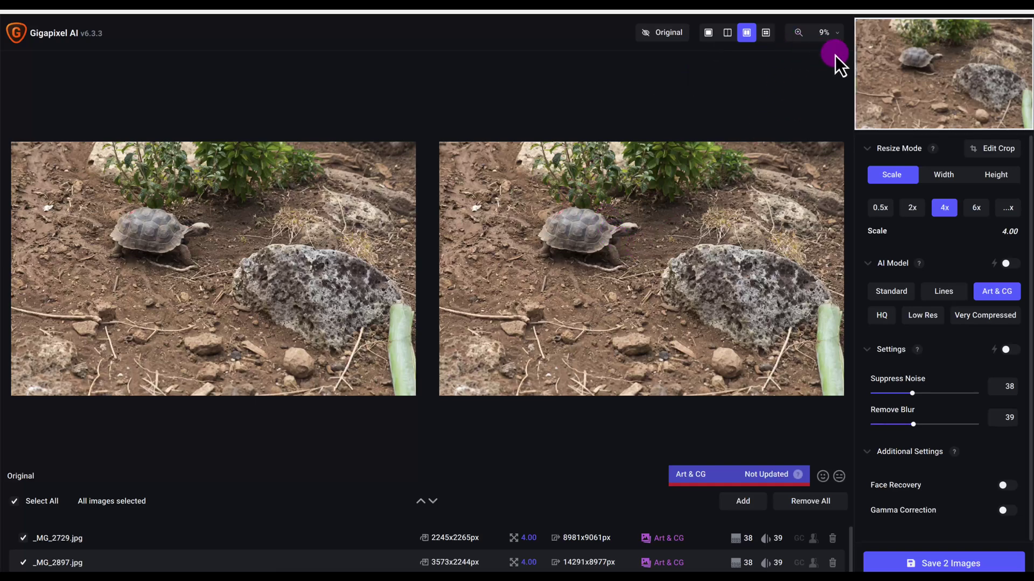
scroll(845, 51, "up", 3)
left_click_drag(669, 99, 728, 299)
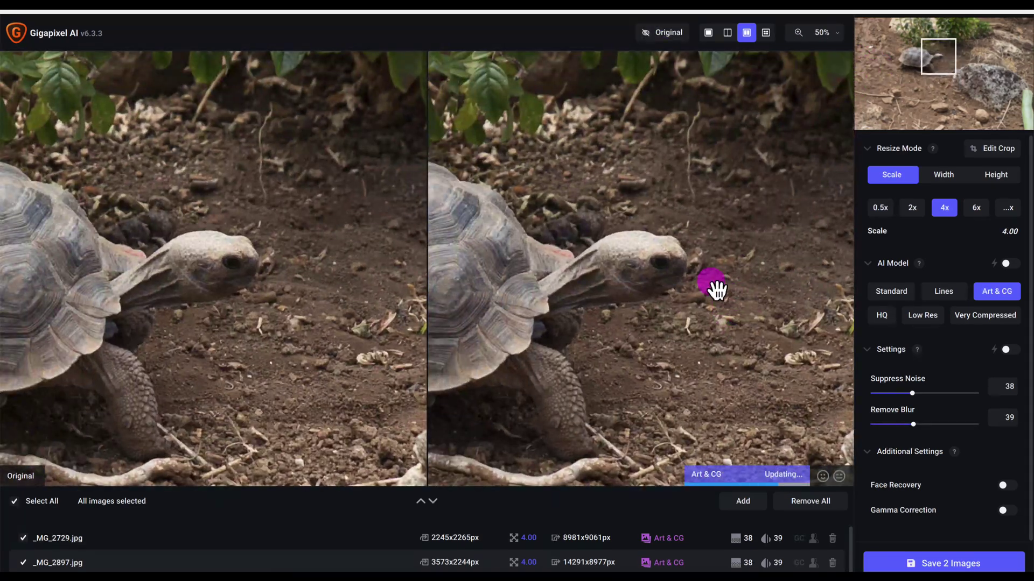
scroll(713, 289, "up", 2)
left_click_drag(651, 275, 600, 404)
scroll(686, 271, "up", 1)
Step: Enable automatic AI model selection, which picks Standard, and inspect the tortoise's head against the original
left_click(1006, 263)
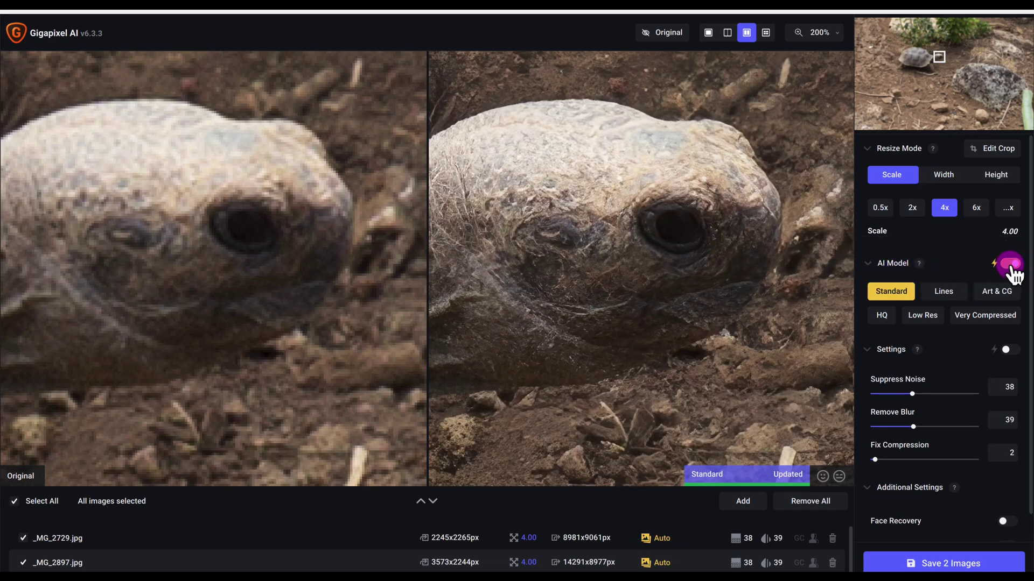
left_click(891, 292)
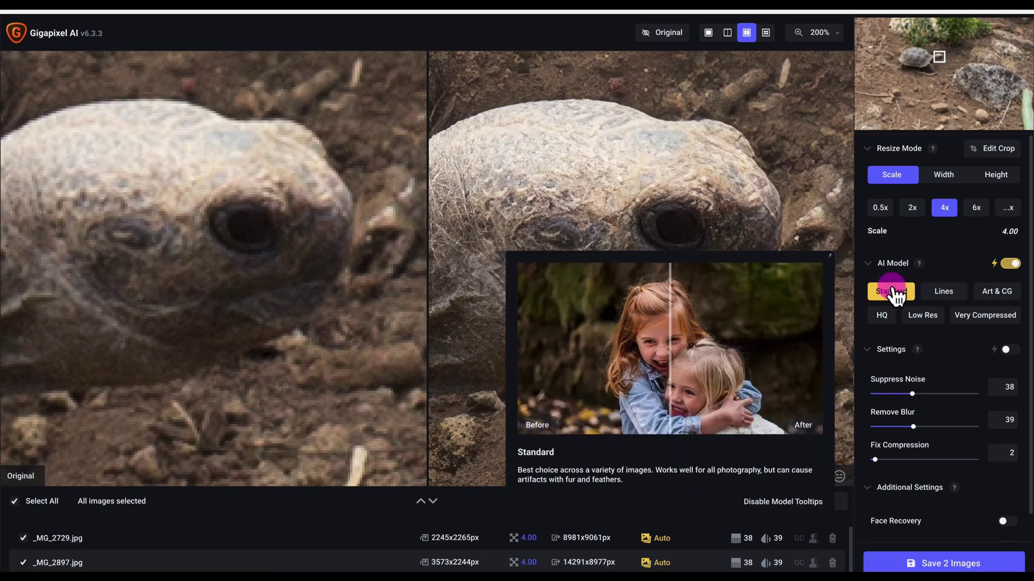
mouse_move(942, 293)
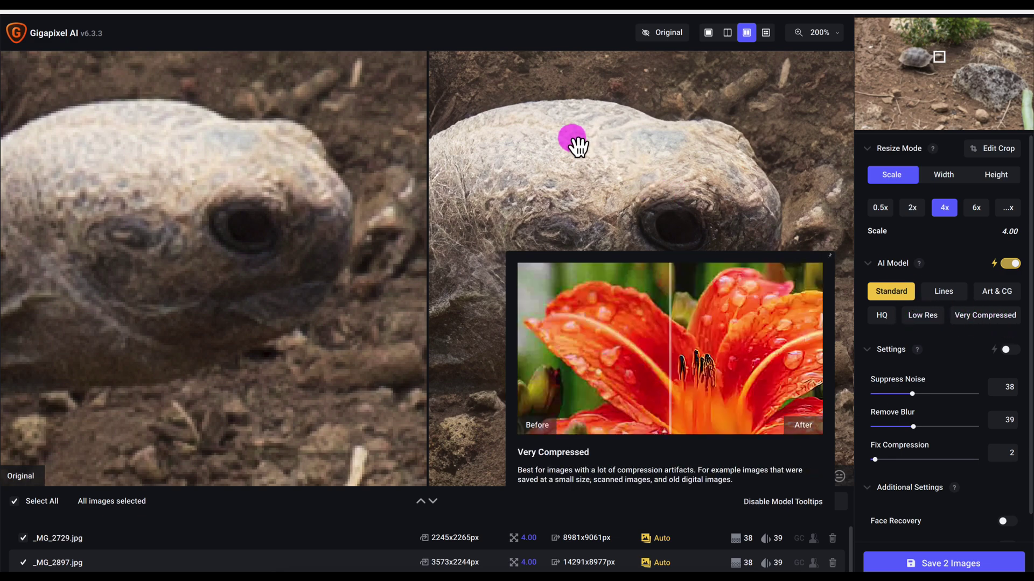
left_click_drag(628, 176, 587, 176)
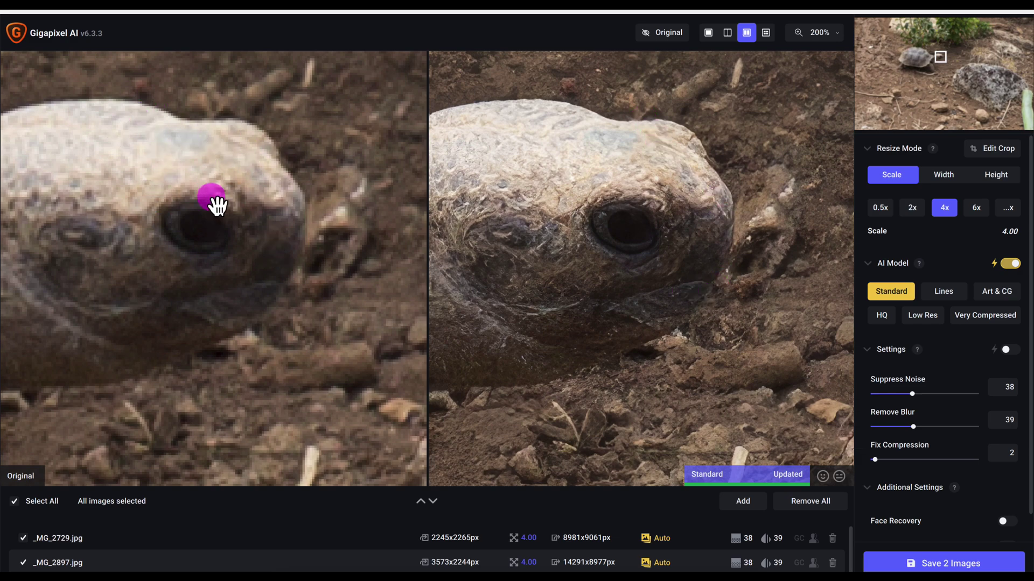
scroll(827, 56, "down", 2)
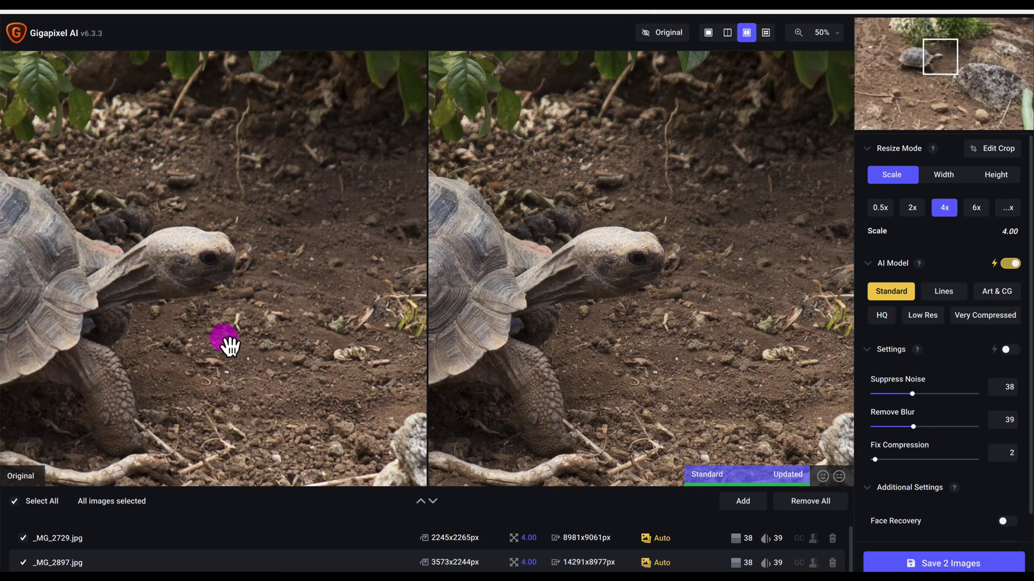
scroll(225, 342, "up", 2)
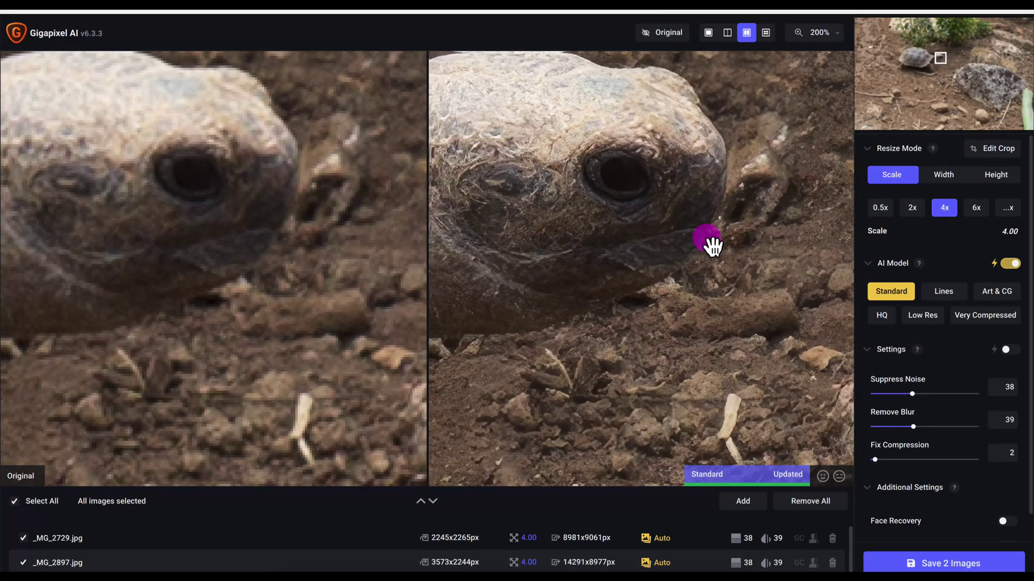
left_click_drag(651, 201, 676, 240)
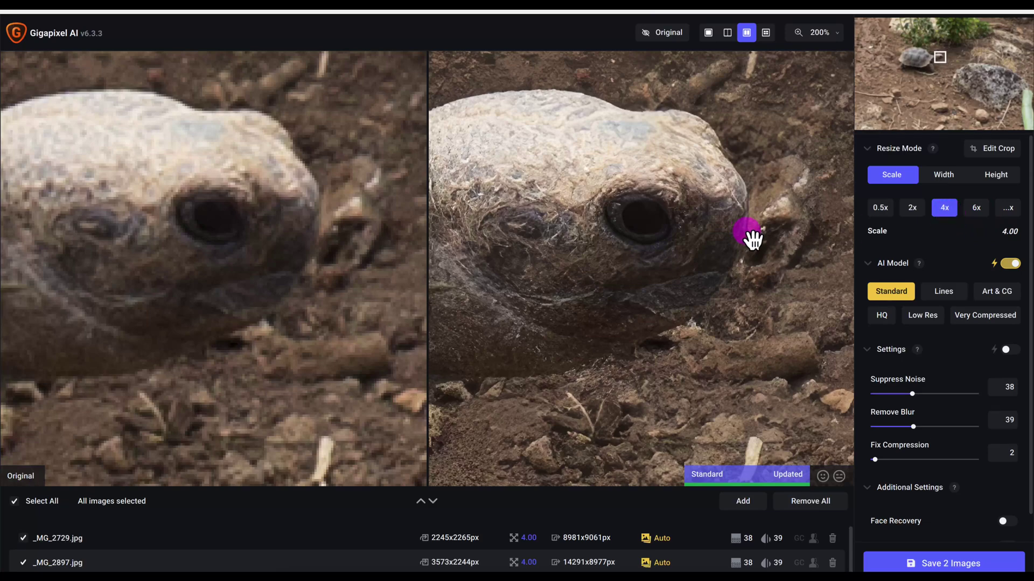
left_click_drag(722, 348, 749, 288)
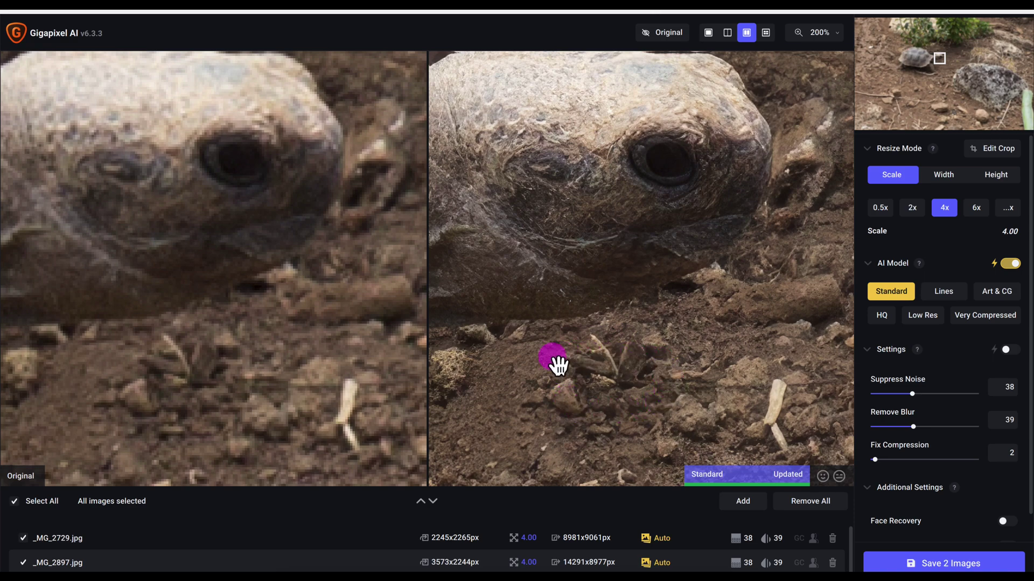
left_click_drag(803, 406, 731, 348)
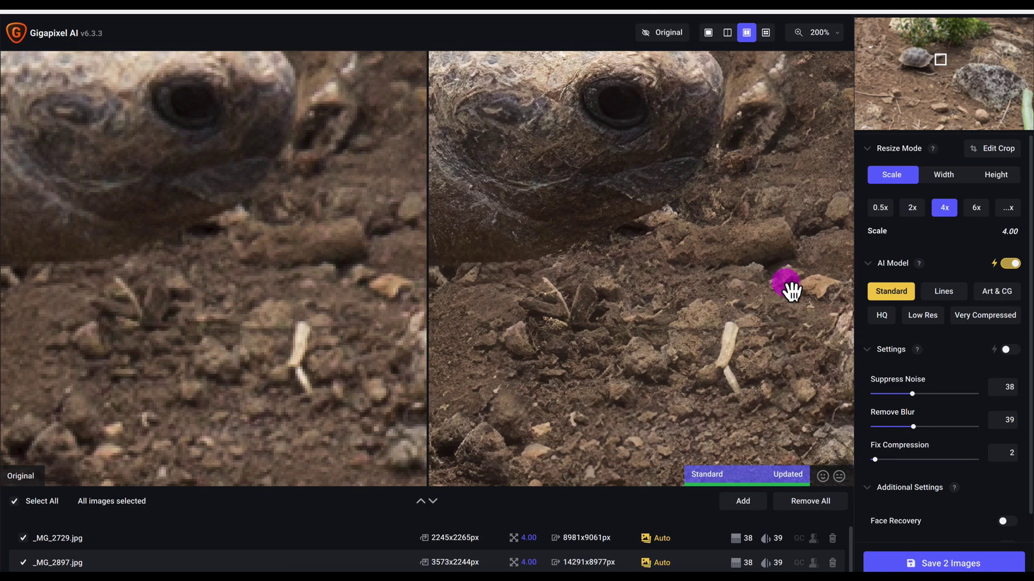
left_click_drag(786, 284, 778, 203)
left_click_drag(700, 203, 712, 388)
left_click_drag(780, 199, 697, 300)
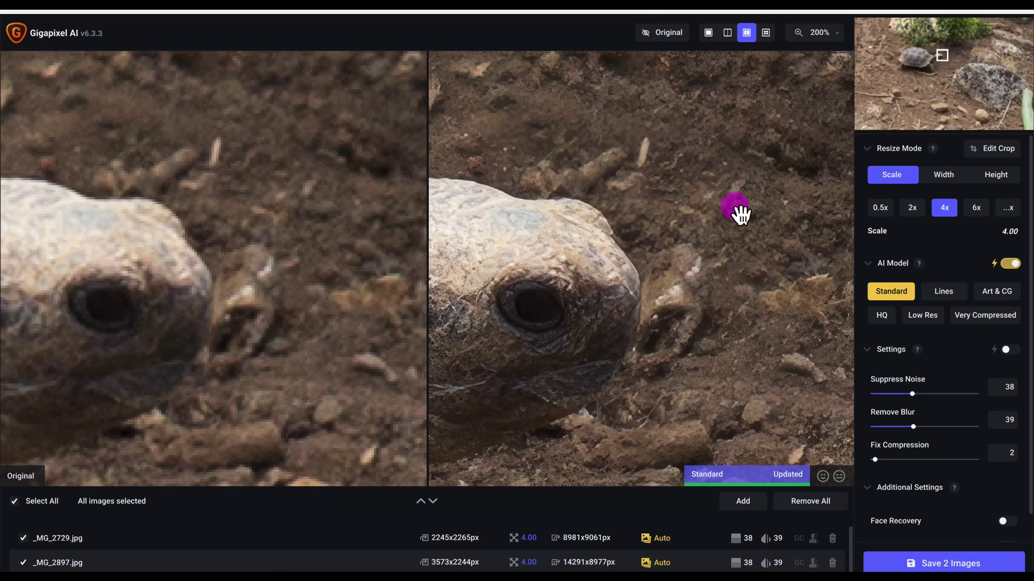
left_click_drag(750, 194, 726, 313)
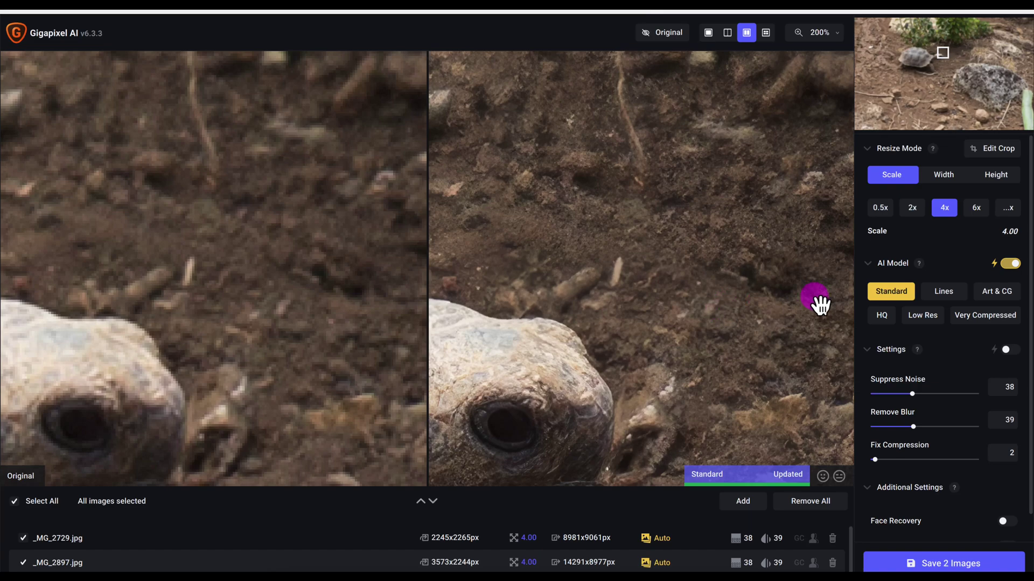
Step: Switch the AI model to Art & CG and inspect its render of the tortoise's head
left_click_drag(603, 218, 704, 104)
left_click(654, 304)
left_click_drag(654, 304, 693, 270)
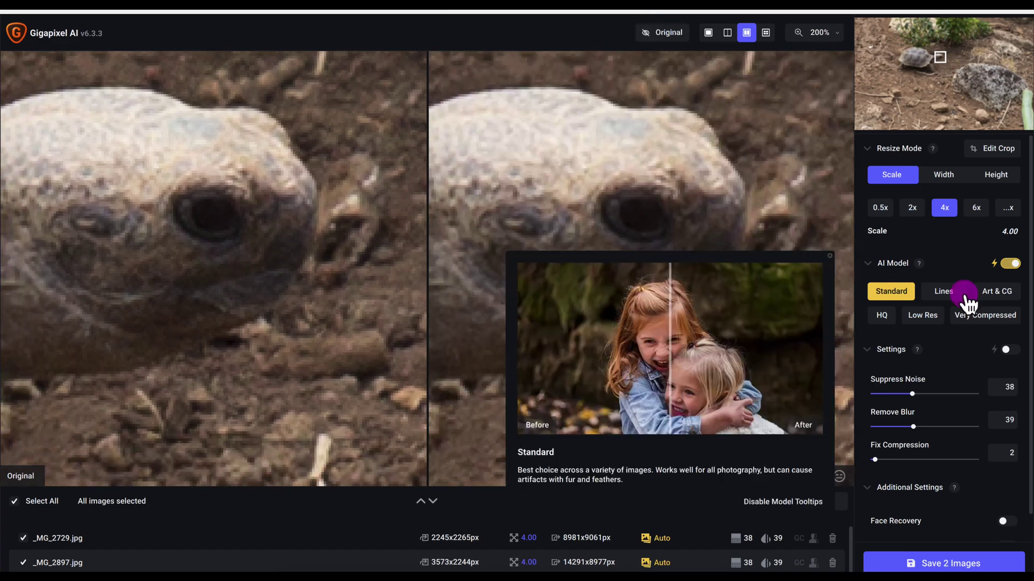
left_click(996, 291)
left_click_drag(720, 181, 779, 199)
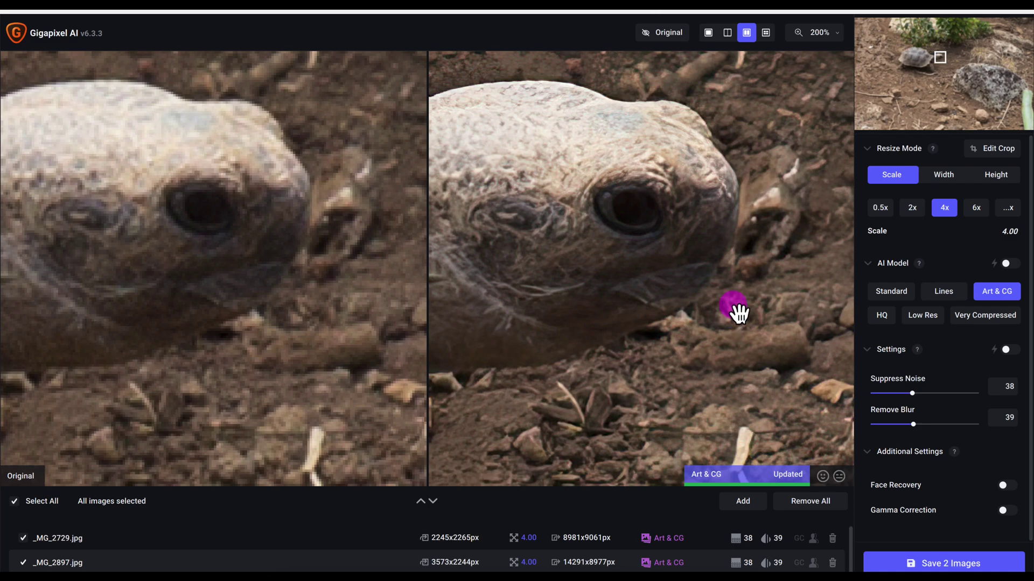
Step: Open the four-panel comparison and set the lower-right panel to Low Resolution
left_click(767, 34)
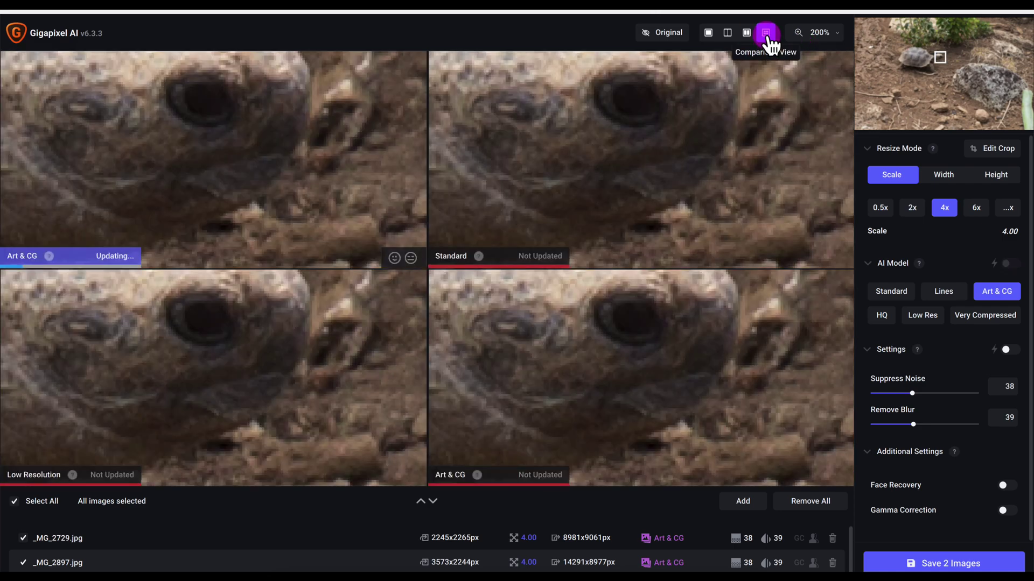
left_click(403, 309)
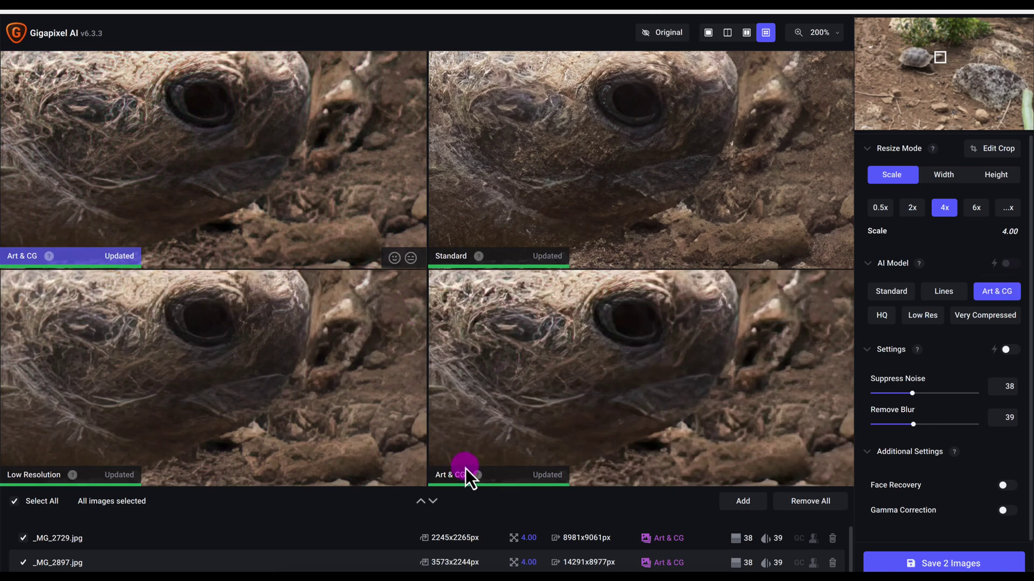
left_click(531, 429)
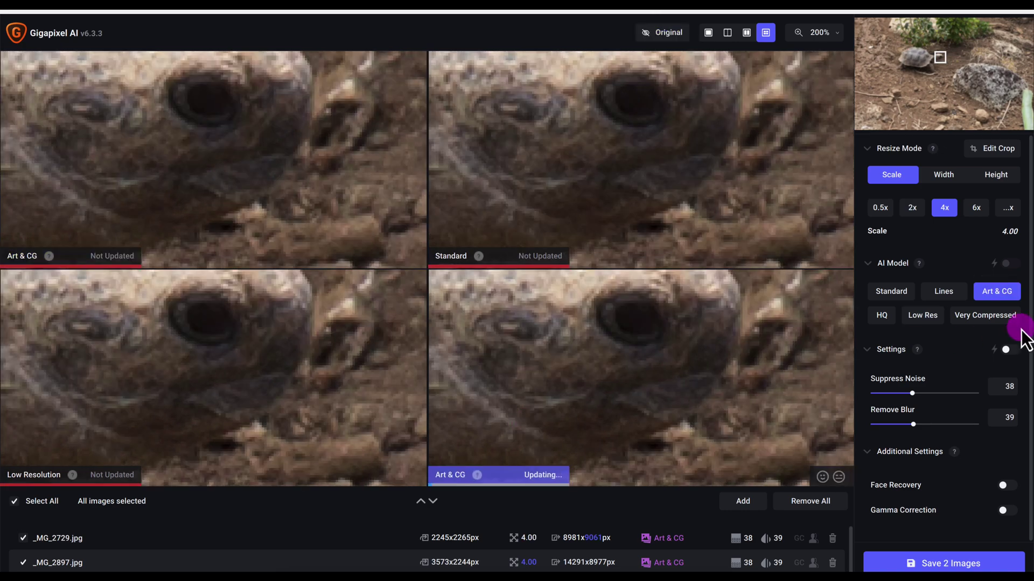
left_click(928, 323)
left_click(227, 333)
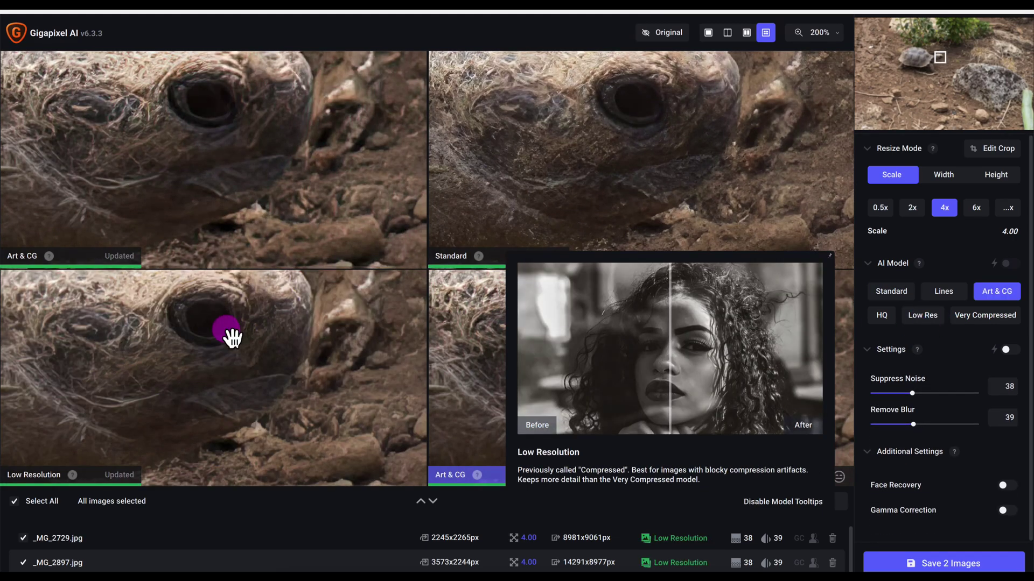
left_click_drag(305, 220, 277, 188)
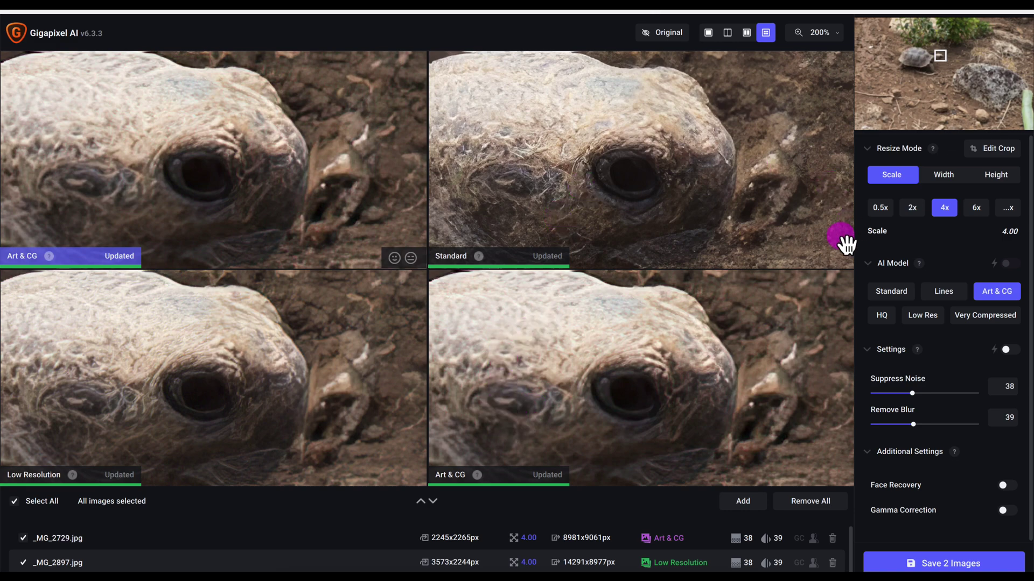
Step: Switch to Side-by-Side View showing the original tortoise head beside the Art & CG render
left_click(747, 34)
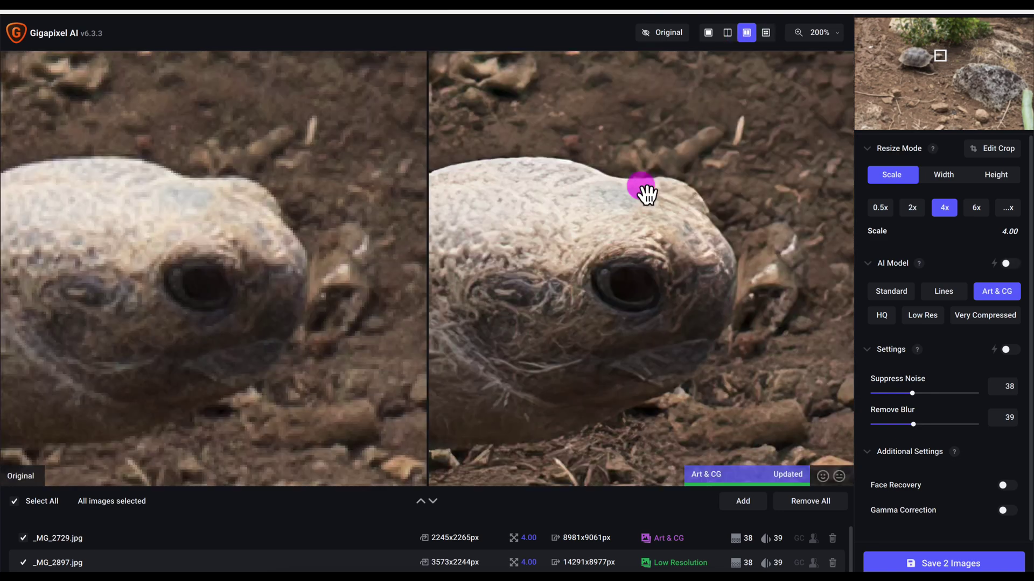